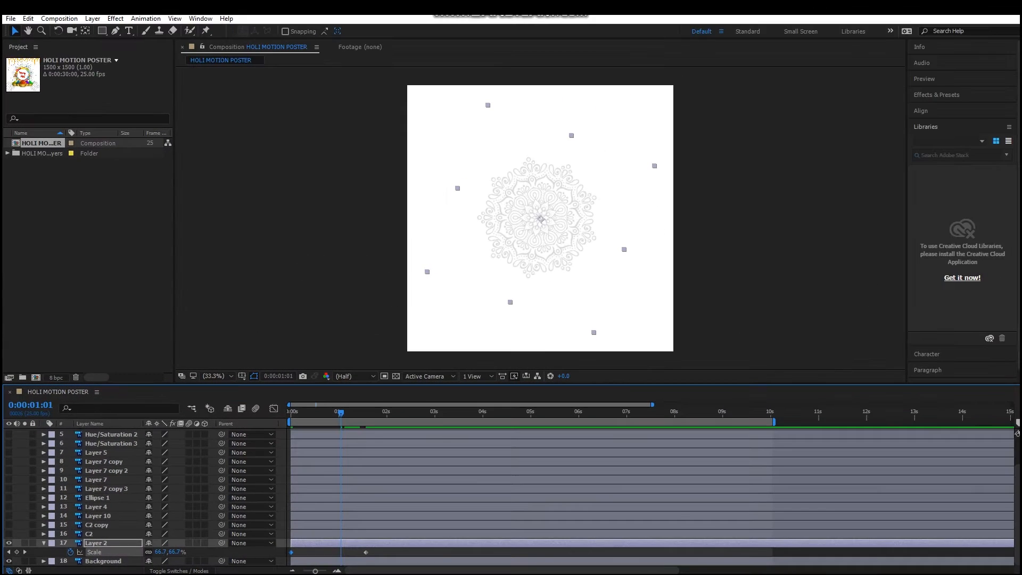
- Set Layer 2's scale to 115% at 0:00:01:01, apply Easy Ease to its scale keyframes and preview the animation
key("Return")
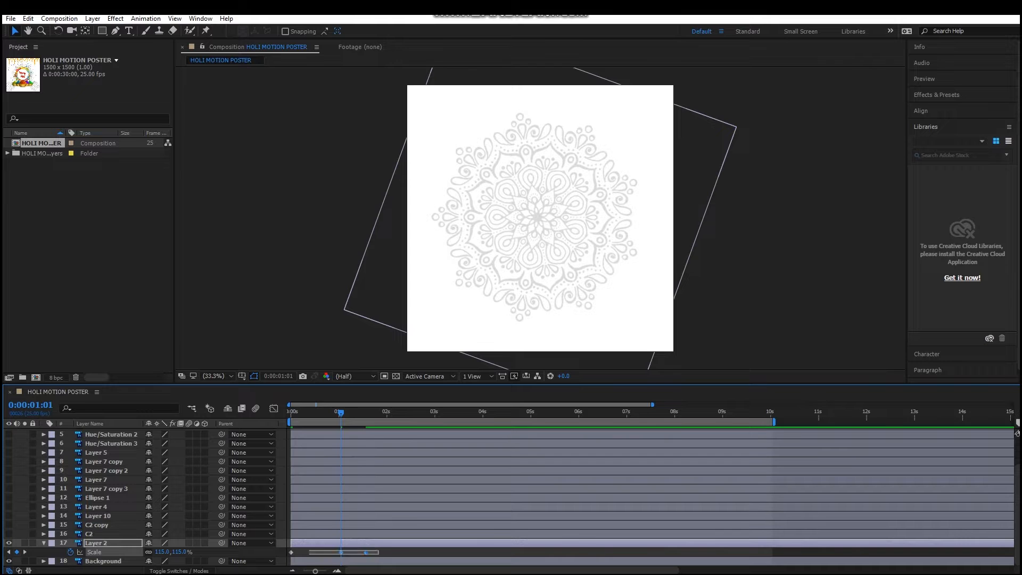
left_click_drag(308, 552, 277, 555)
key("F9")
key("space")
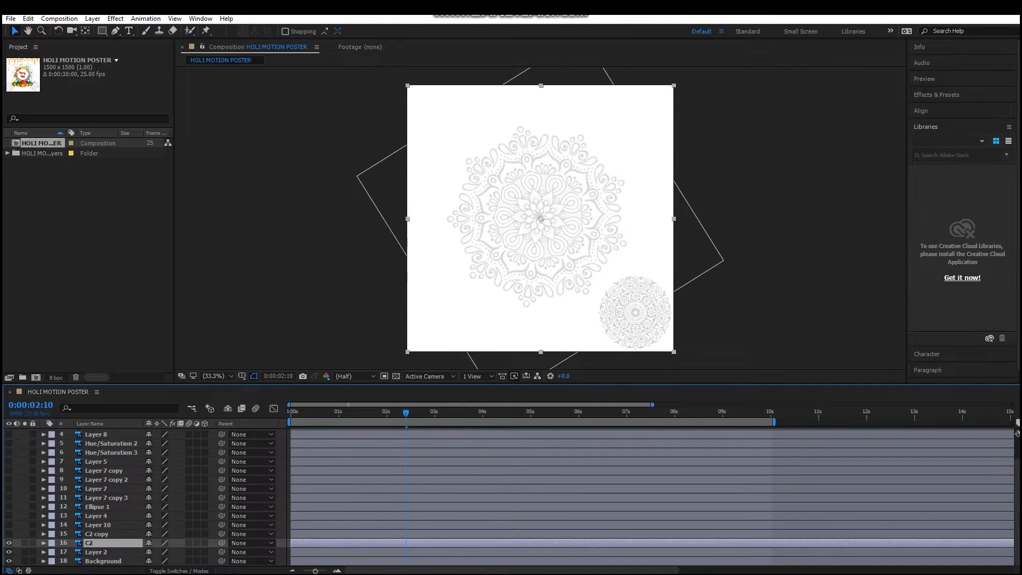
- Move the C2 mandala into the poster's lower-right corner and place its anchor point at the mandala's centre
left_click_drag(636, 313, 669, 346)
scroll(669, 346, "up", 2)
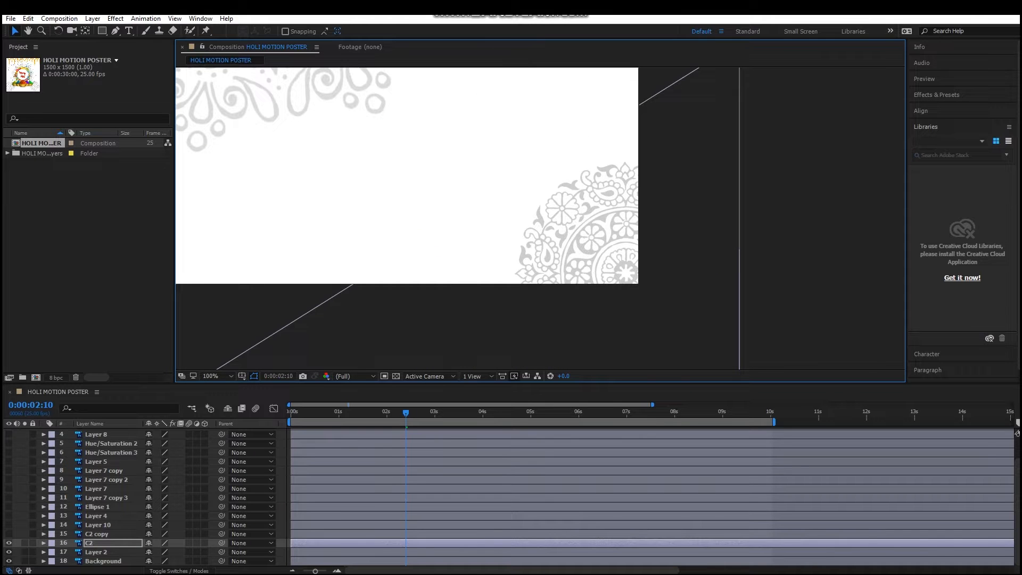
left_click(85, 31)
scroll(541, 218, "down", 1)
left_click_drag(540, 218, 540, 229)
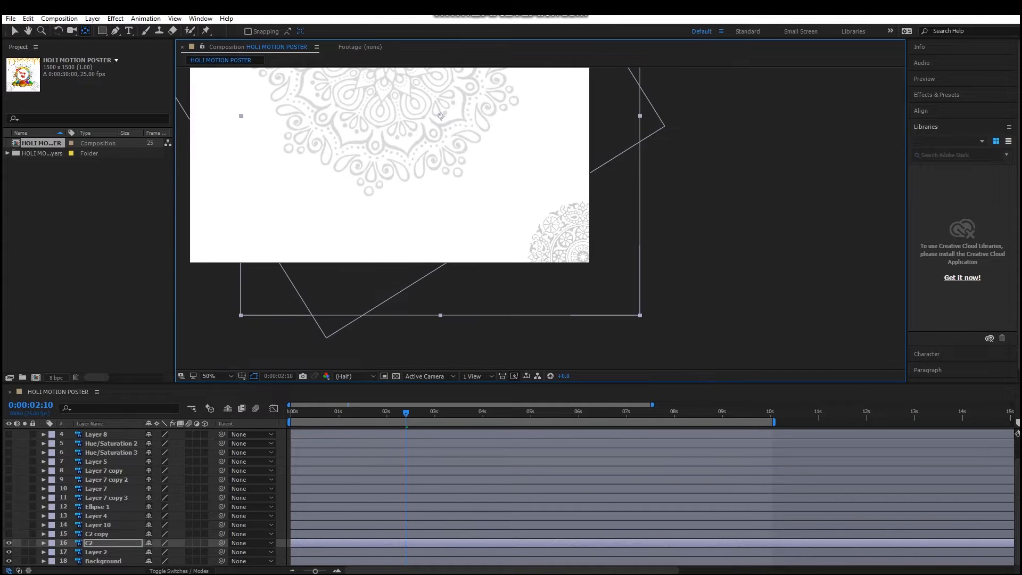
scroll(580, 258, "up", 1)
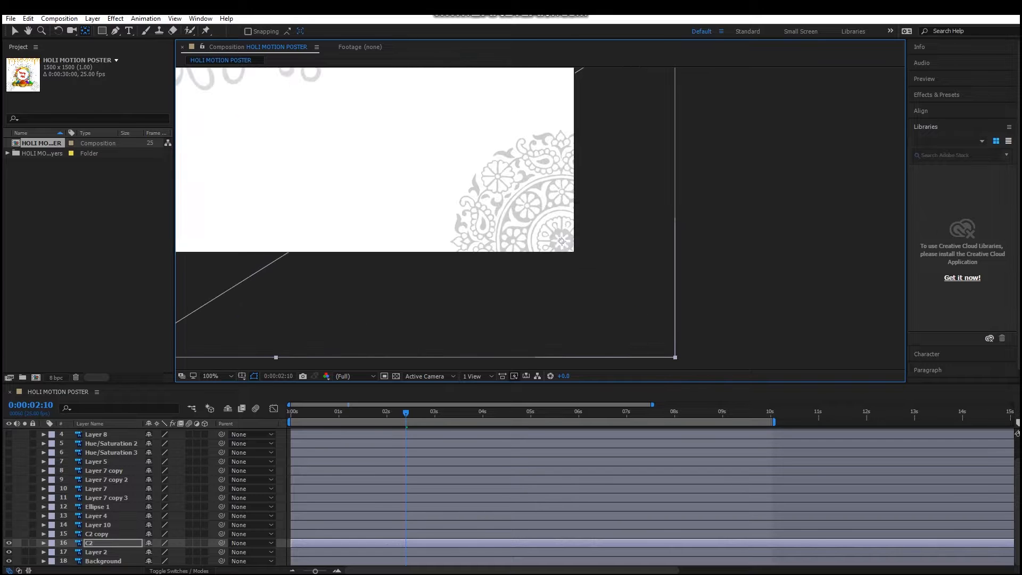
- Keyframe C2's rotation at 0° at 0:00:09:19 and rotate it counter-clockwise at the composition's start
key("r")
left_click_drag(161, 552, 155, 552)
key("ctrl+z")
left_click_drag(646, 413, 759, 414)
left_click(70, 552)
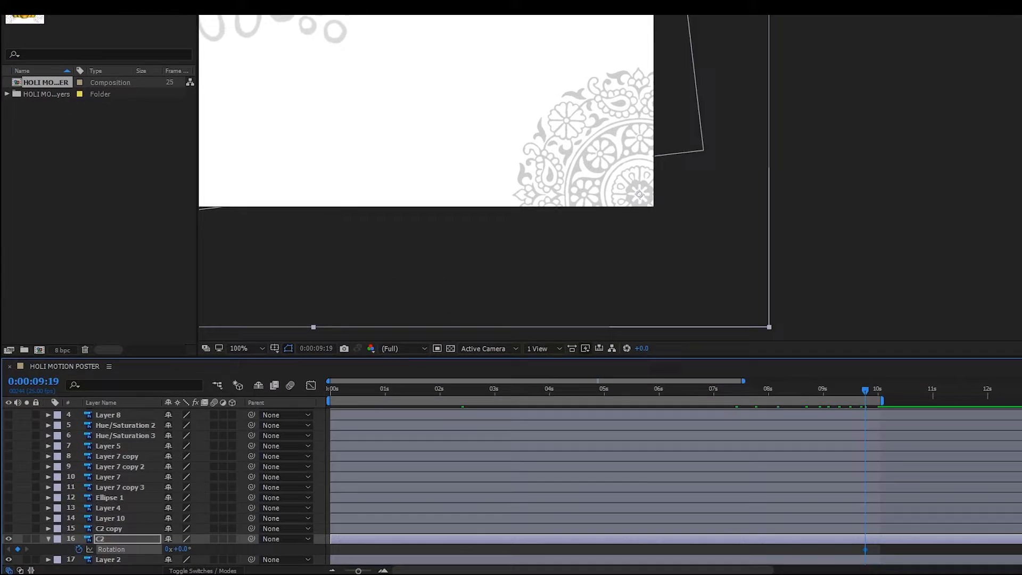
key("Home")
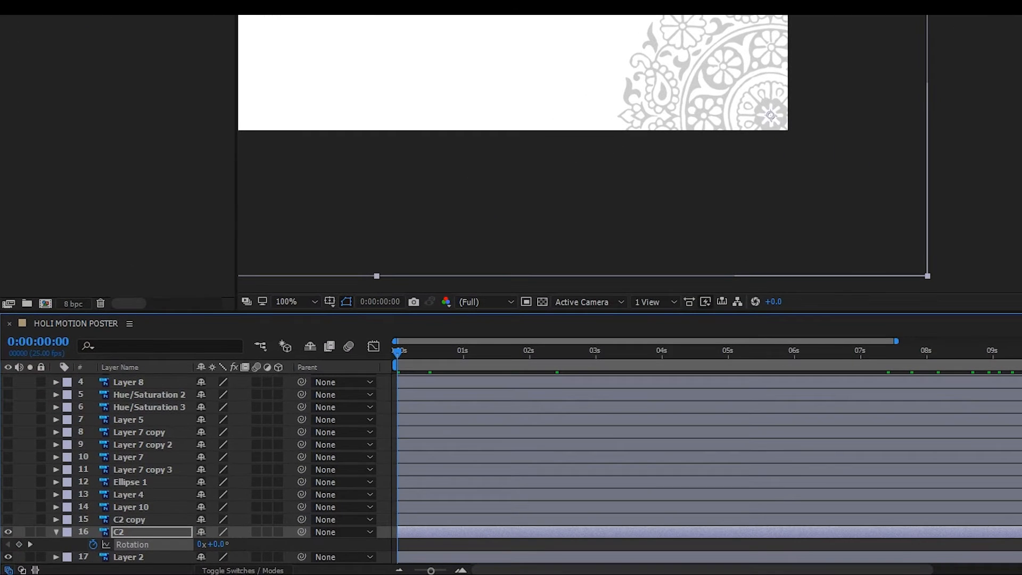
left_click_drag(214, 544, 39, 544)
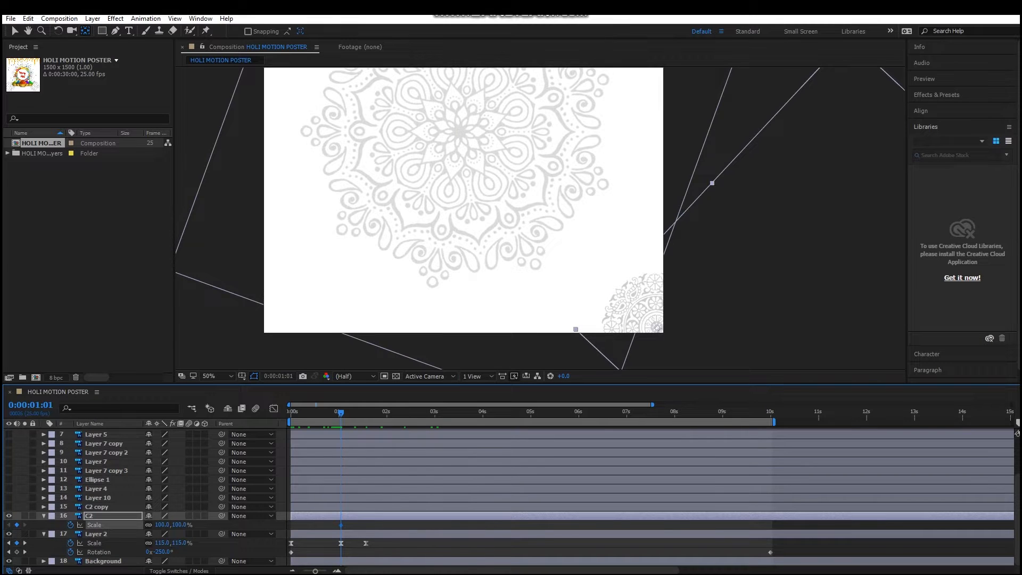
- Set C2's scale to 0% at the composition's start and preview the growing mandala
key("Home")
left_click_drag(162, 525, 118, 524)
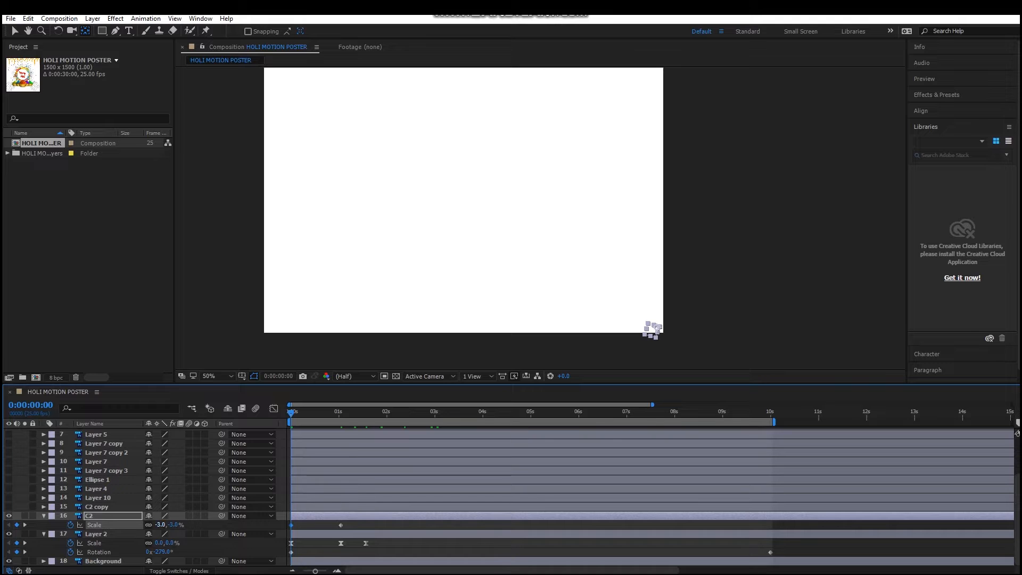
key("space")
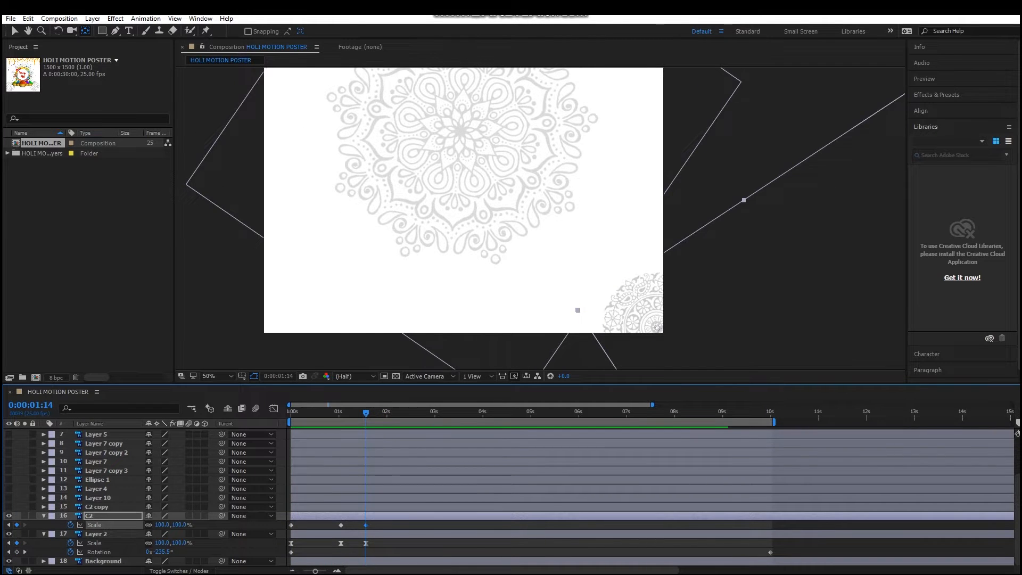
- Set C2's scale to 115% at 0:00:01:01, apply Easy Ease to its scale keyframes and preview the result
key("j")
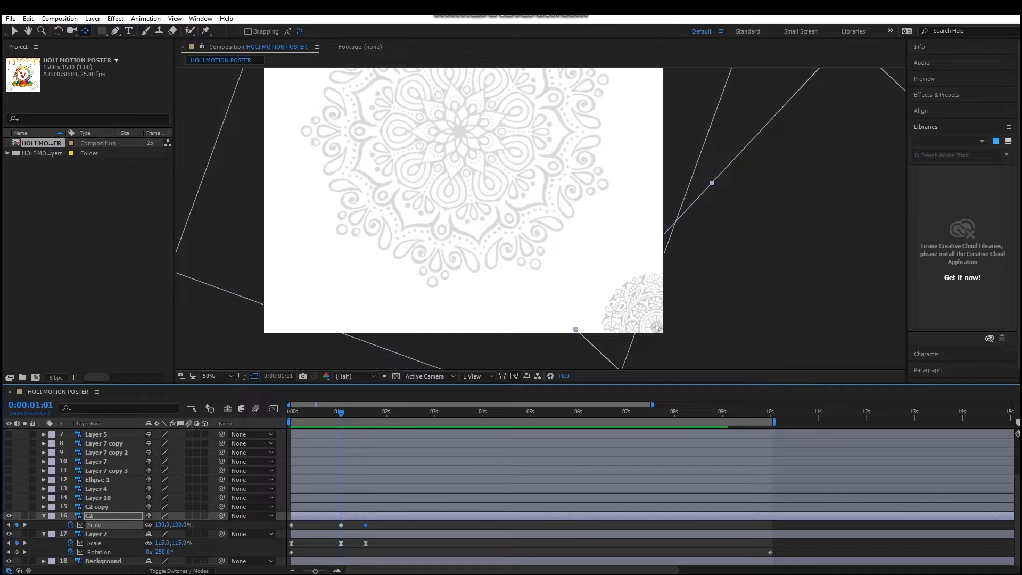
key("Return")
key("F9")
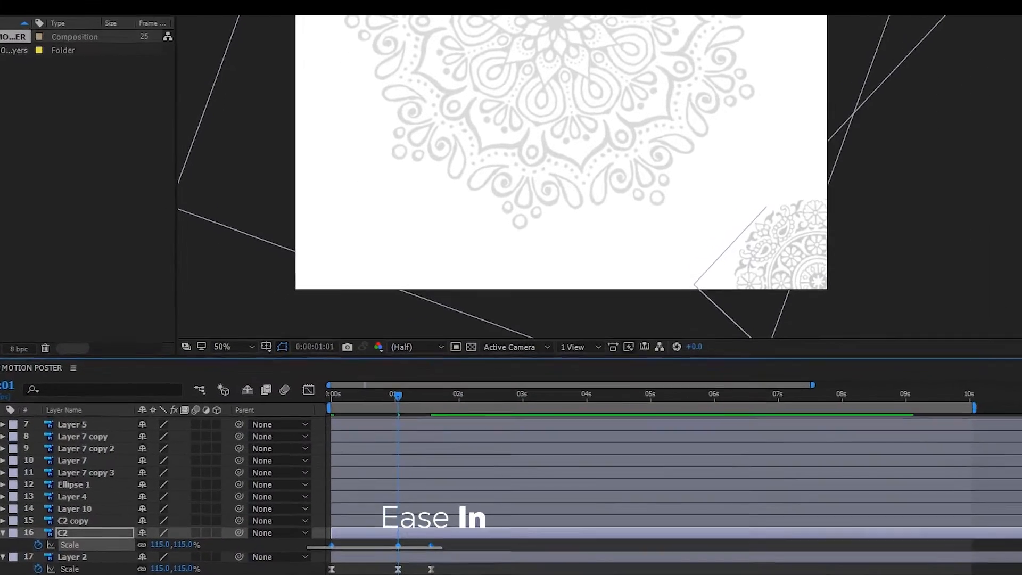
left_click_drag(450, 380, 367, 379)
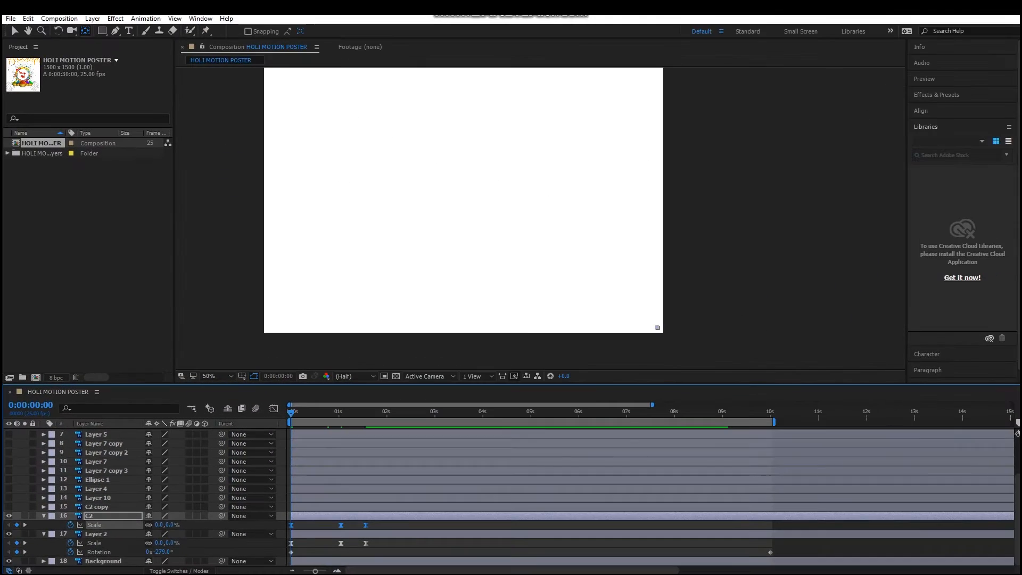
key("space")
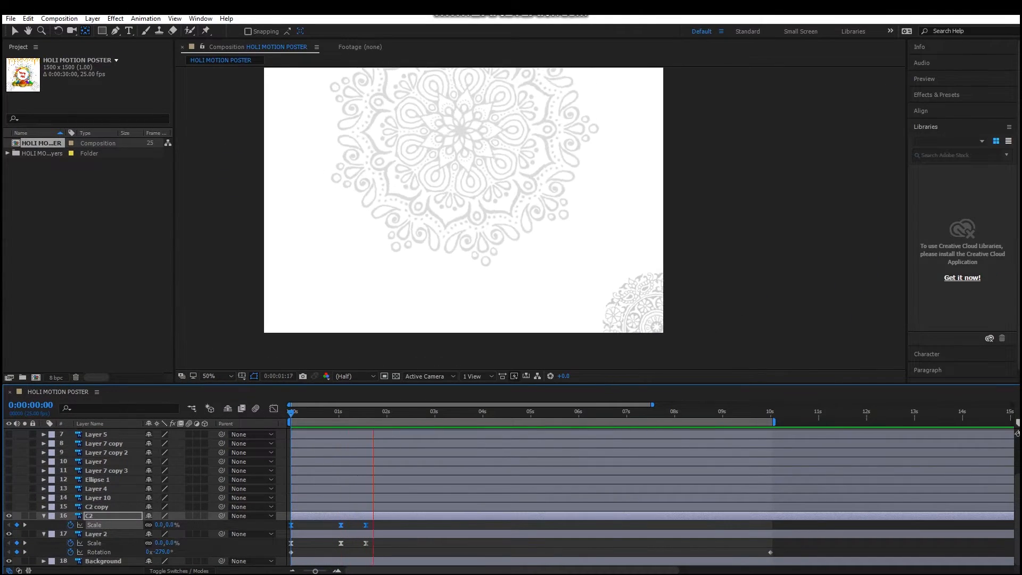
key("space")
- Show the C2 copy layer at 0:00:01:14 and move its anchor point to the centre of the lower-left mandala
left_click_drag(291, 412, 366, 413)
left_click(8, 507)
left_click(96, 507)
left_click_drag(319, 275, 272, 326)
left_click_drag(416, 183, 271, 327)
scroll(271, 326, "up", 2)
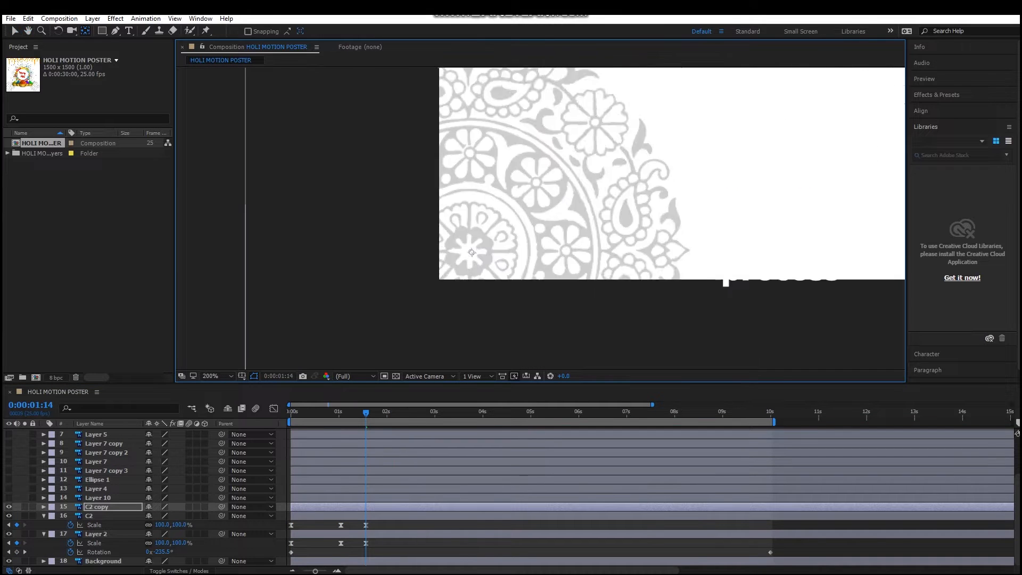
scroll(559, 215, "down", 1)
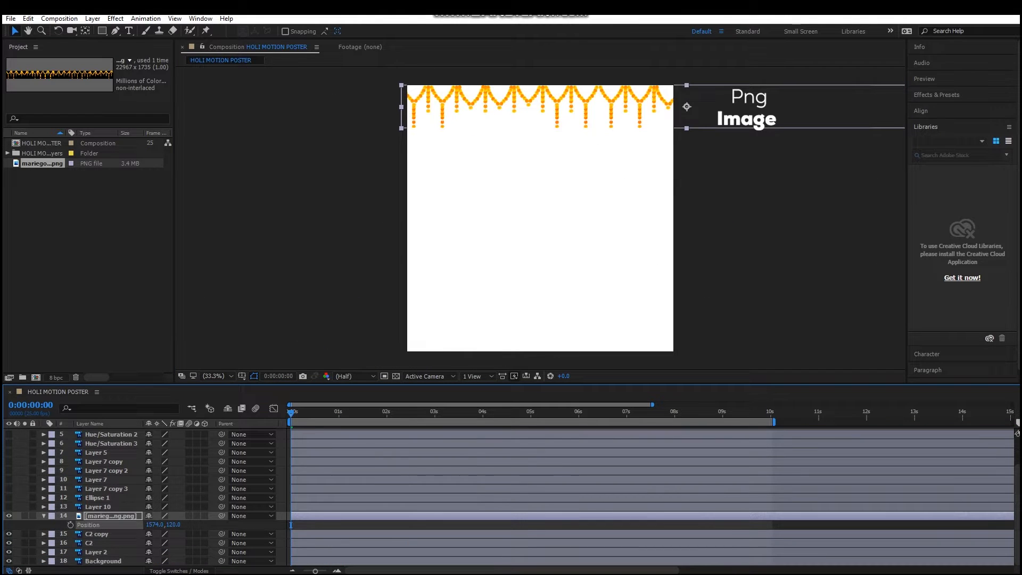
- Keyframe the marigold garland's position to slide left by 0:00:10:00 and preview the motion
left_click_drag(745, 413, 770, 412)
left_click_drag(155, 525, 6, 525)
left_click_drag(159, 525, 0, 525)
left_click_drag(153, 525, 0, 525)
key("Home")
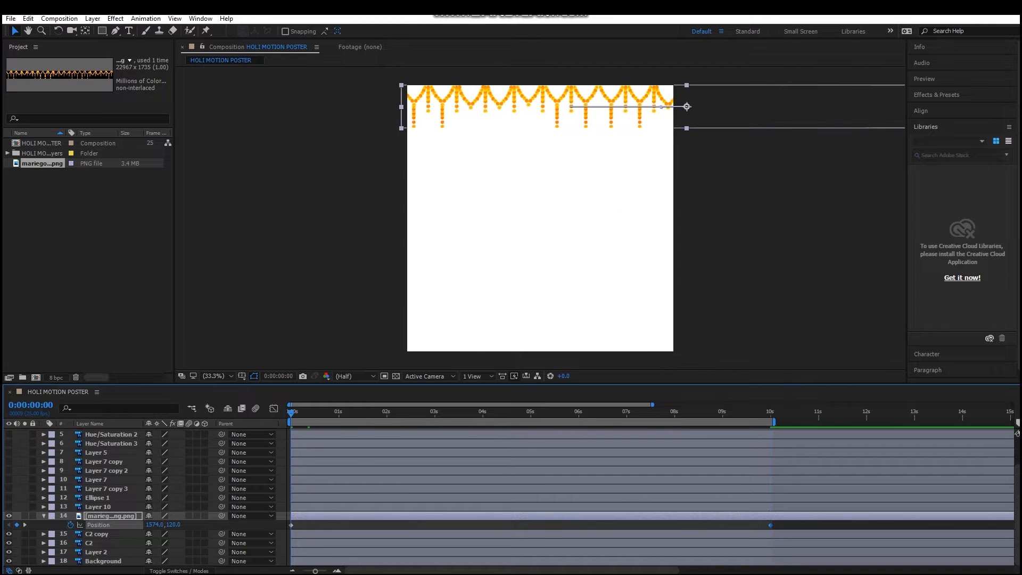
key("space")
key("space")
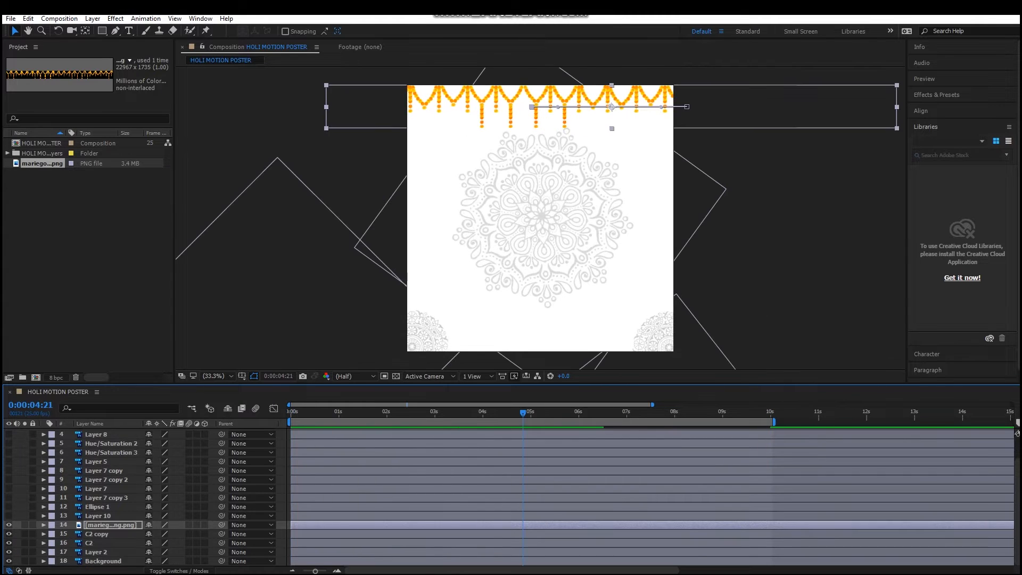
- Give Layer 10 a red label colour
left_click(51, 516)
left_click(72, 337)
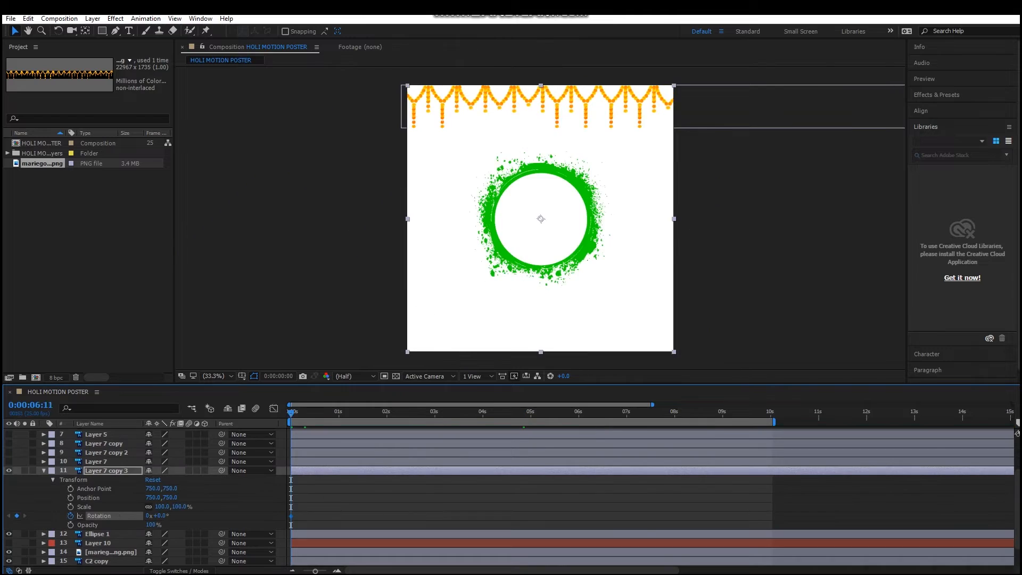
- Rotate Layer 7 copy 3 clockwise at 0:00:10:00 to keyframe the green ring's spin, and preview it from the start
key("shift+End")
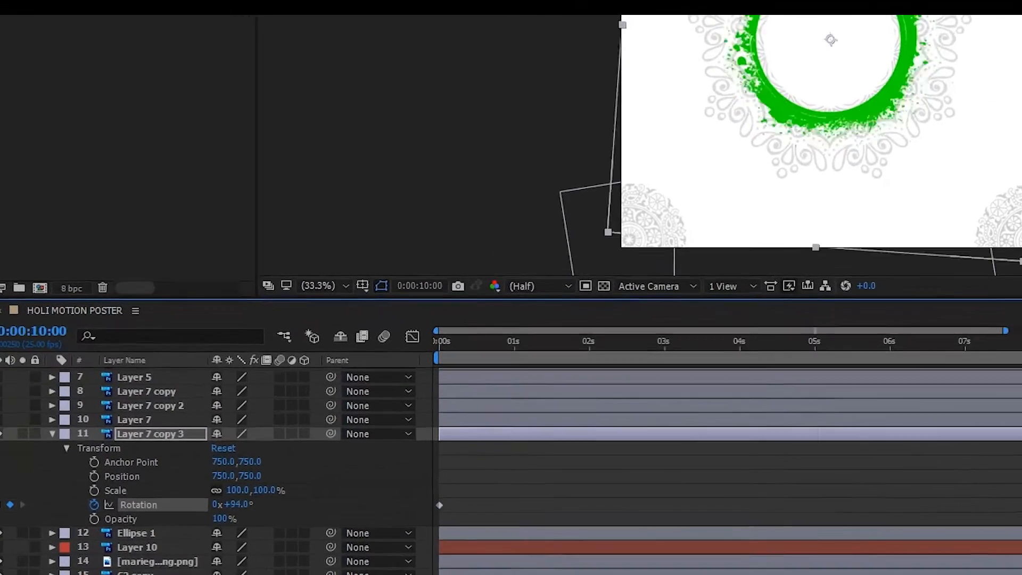
key("space")
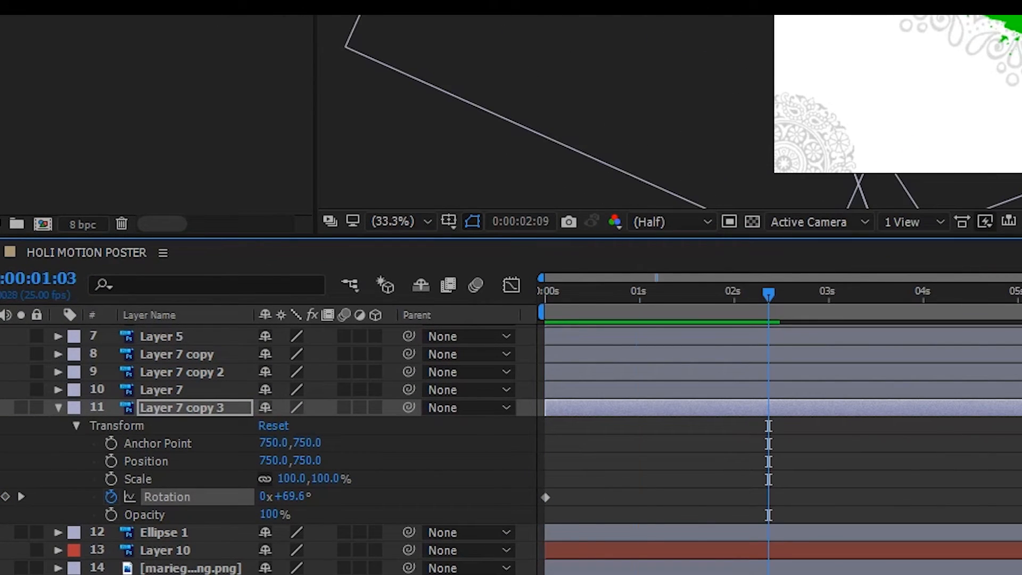
key("Home")
key("space")
key("space")
- Start Layer 7 copy 3 at 0:00:01:02, with its first rotation keyframe there in place of the one at the composition's start
left_click_drag(546, 408, 647, 408)
key("alt+shift+r")
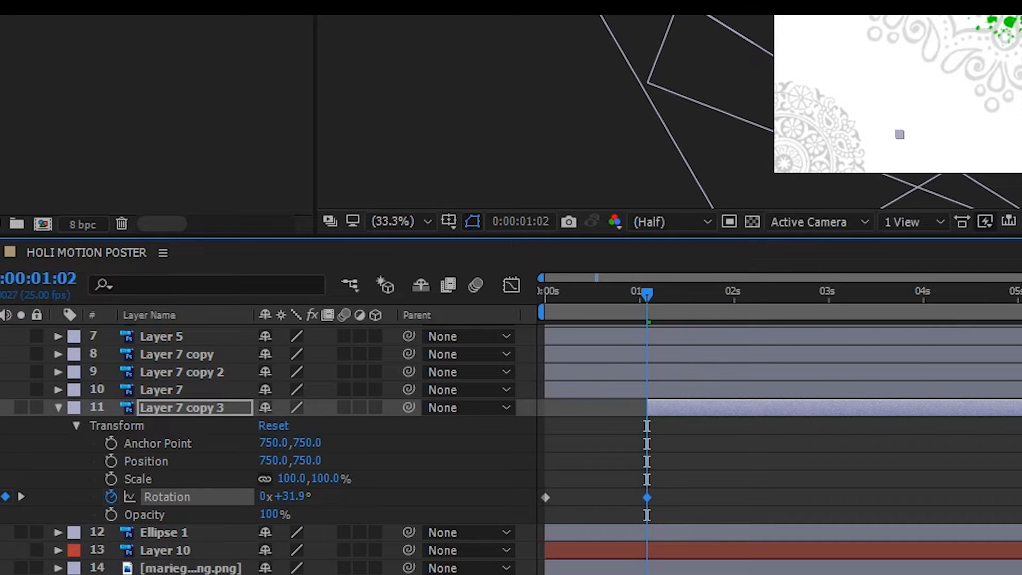
key("Delete")
- Keyframe Layer 7 copy 3's opacity from 0% at 0:00:01:02 to 100% just before two seconds
left_click_drag(647, 294, 719, 294)
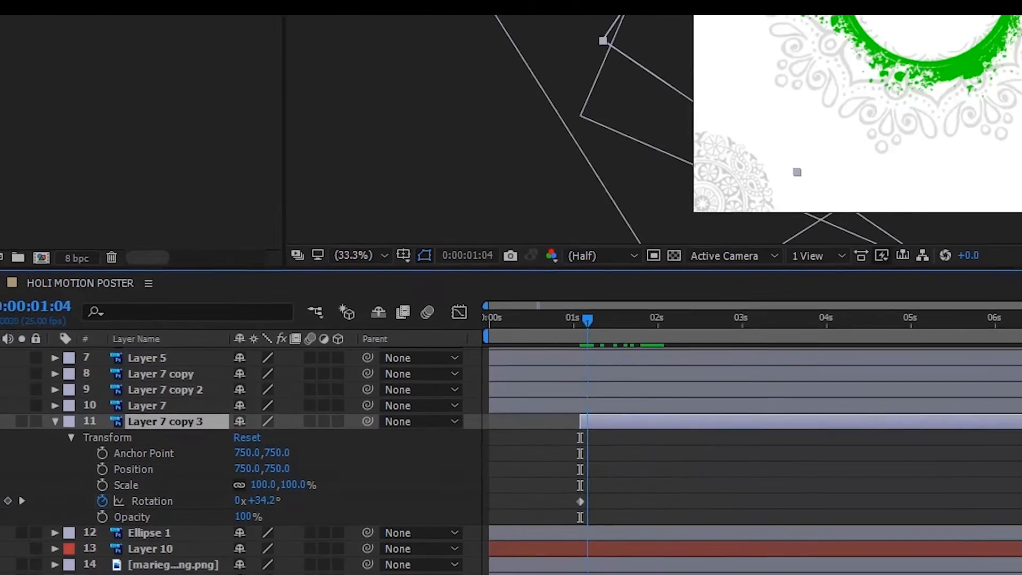
left_click(97, 518)
key("j")
left_click_drag(227, 518, 165, 518)
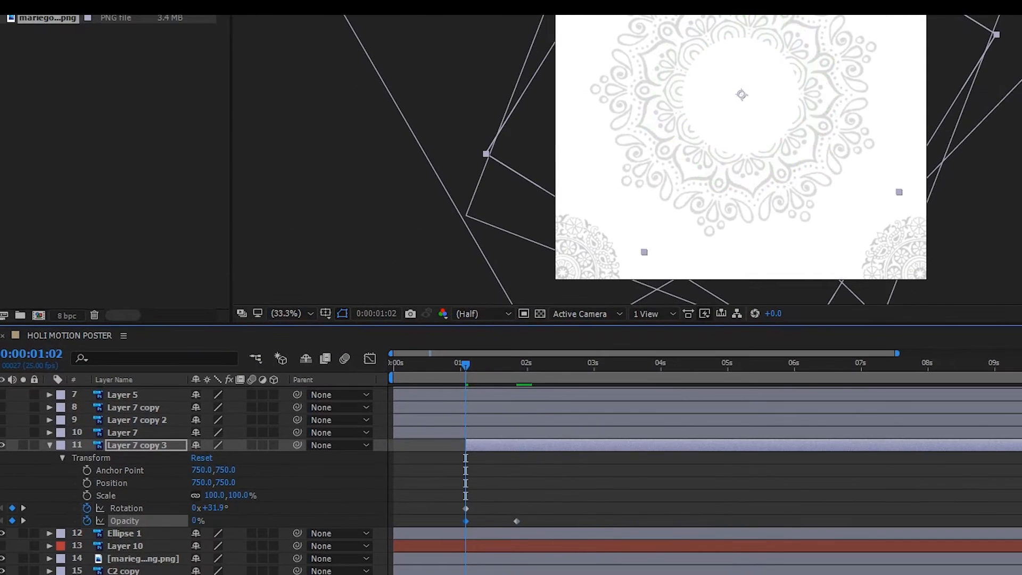
- Start Ellipse 1 at 0:00:01:02 and keyframe its opacity from 0% there to 100% at 0:00:01:14
key("ctrl+shift+a")
left_click(125, 533)
left_click_drag(466, 364, 498, 365)
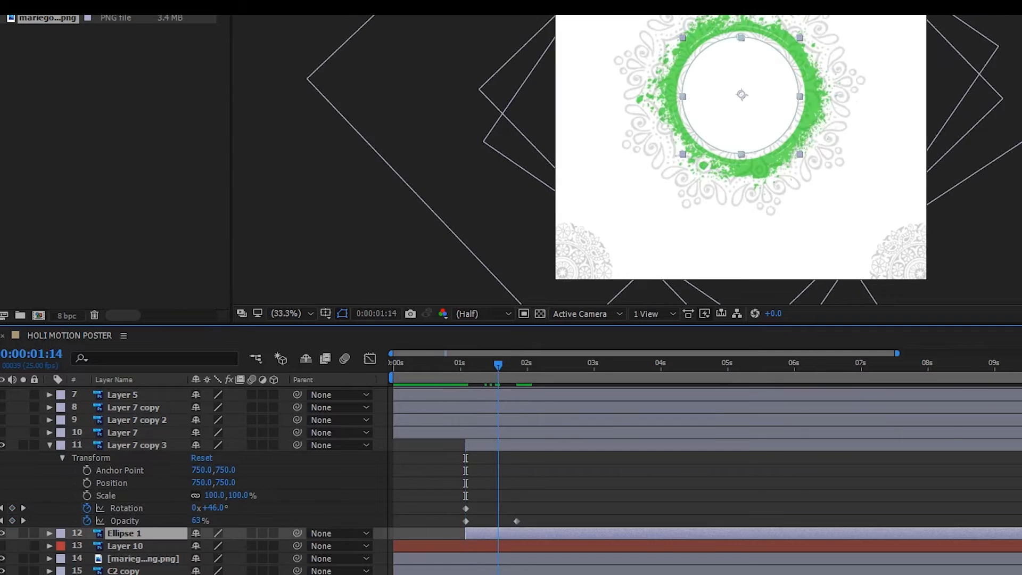
key("t")
left_click(86, 546)
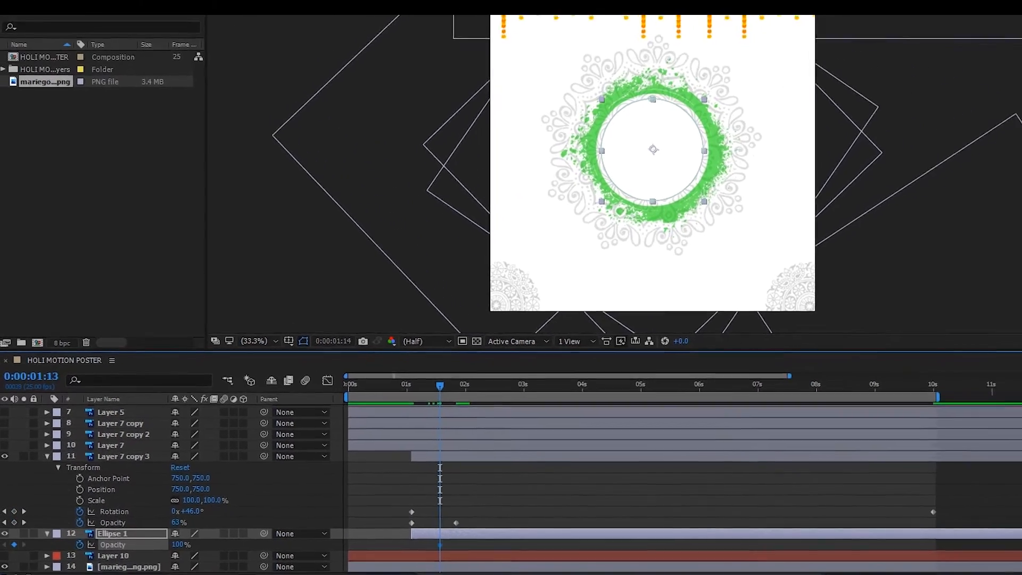
key("j")
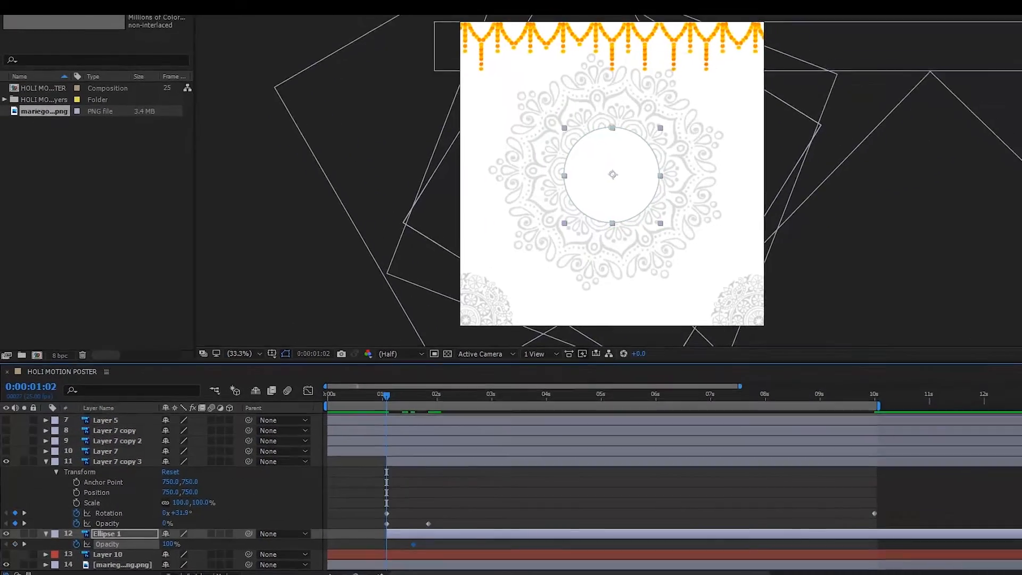
left_click_drag(177, 544, 114, 544)
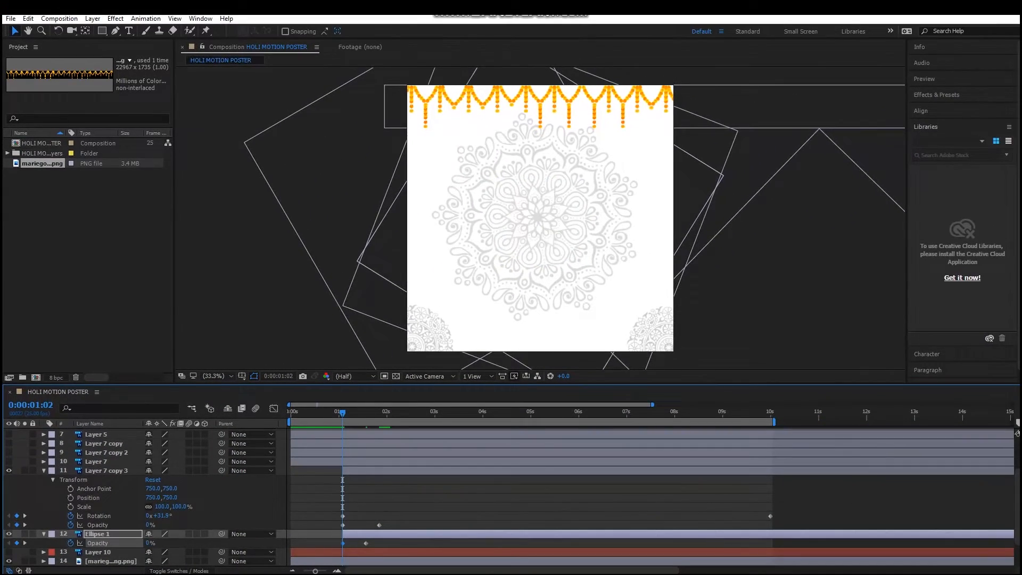
- Preview the green ring and ellipse fading in from the start, and collapse the properties of both layers
key("F2")
left_click_drag(342, 412, 398, 412)
key("Home")
key("space")
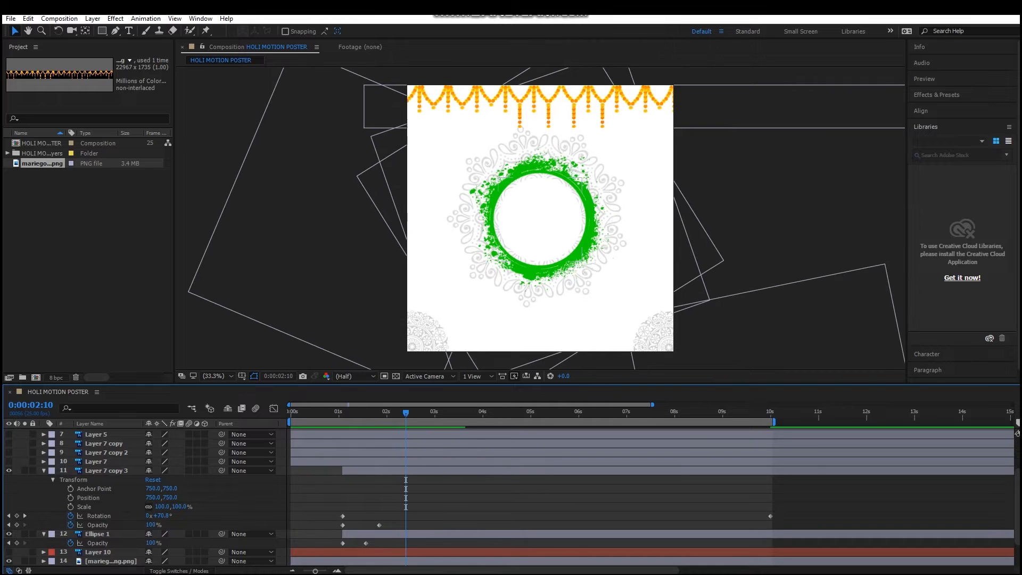
left_click(44, 534)
left_click(43, 470)
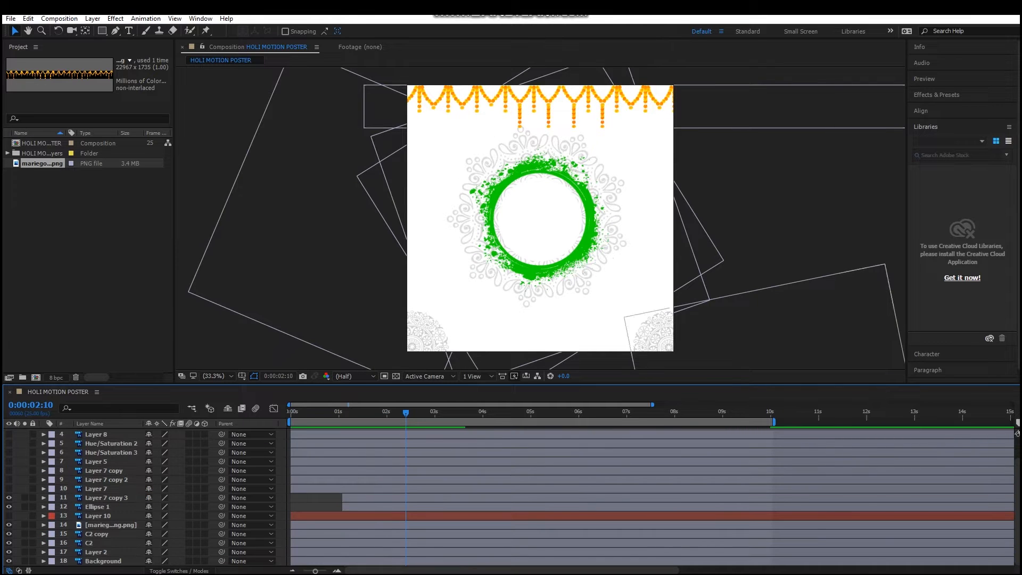
- Show Layer 7, start it at 0:00:01:02 and keyframe its rotation at 0° there
left_click(97, 489)
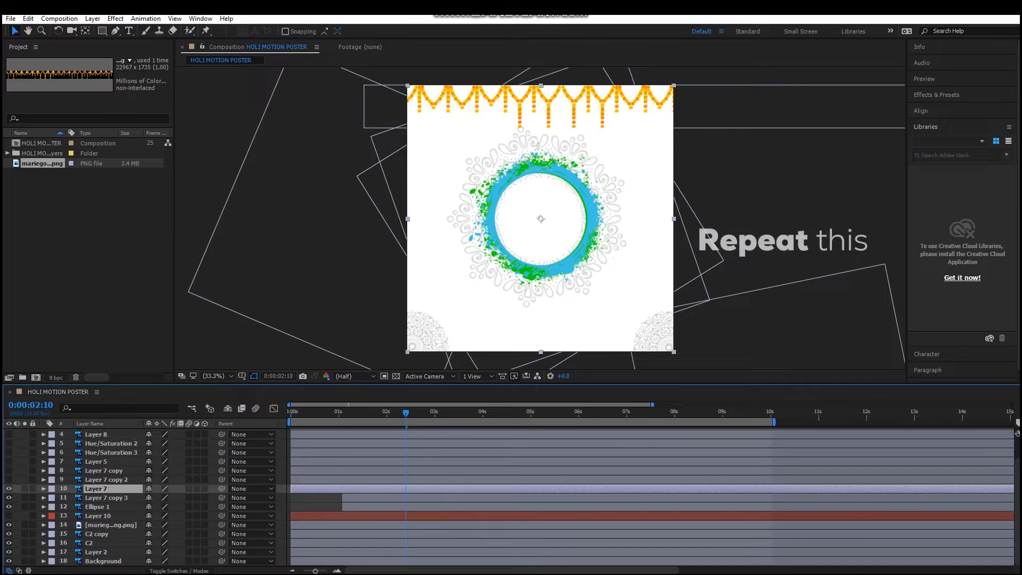
left_click_drag(292, 489, 342, 489)
key("i")
key("r")
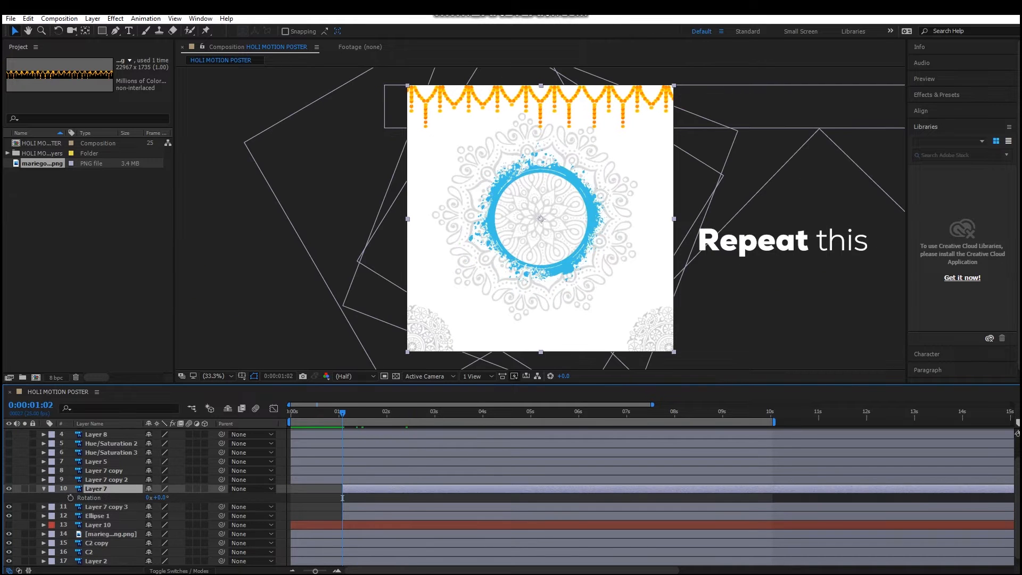
left_click(70, 498)
- Set Layer 7's rotation to -307° at 0:00:10:00 and preview the blue ring spinning
left_click_drag(506, 413, 770, 413)
left_click_drag(162, 497, 1, 498)
left_click_drag(394, 413, 301, 413)
key("space")
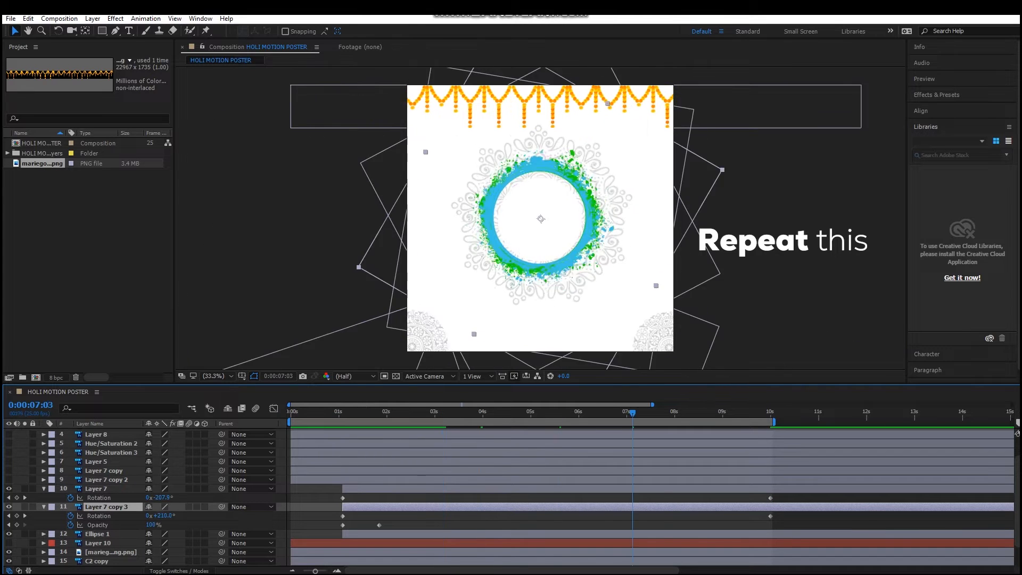
- Preview both rings rotating and change Layer 7's rotation to -220° at 0:00:10:00
left_click_drag(318, 516, 271, 516)
key("space")
key("space")
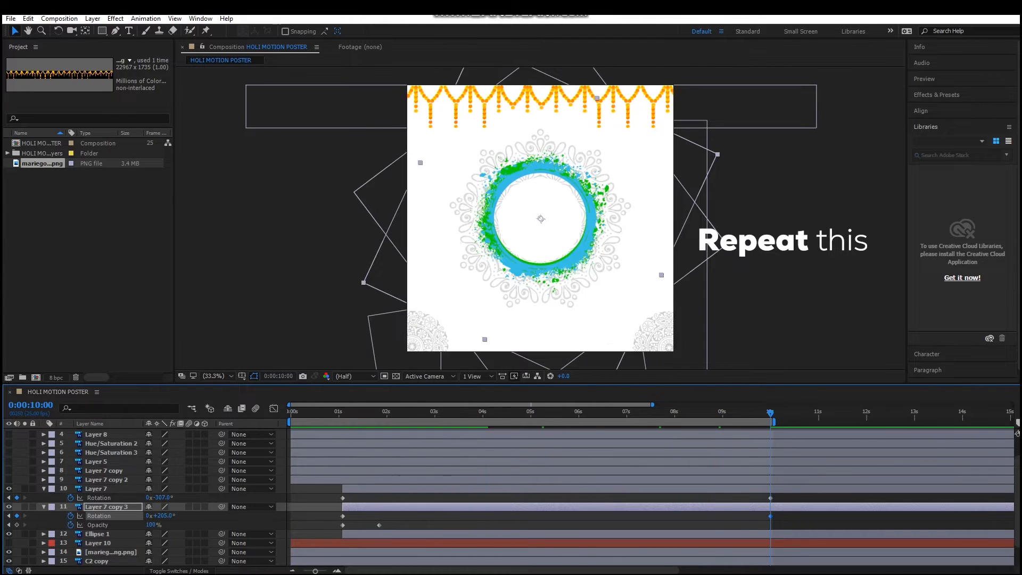
type("-220")
key("Return")
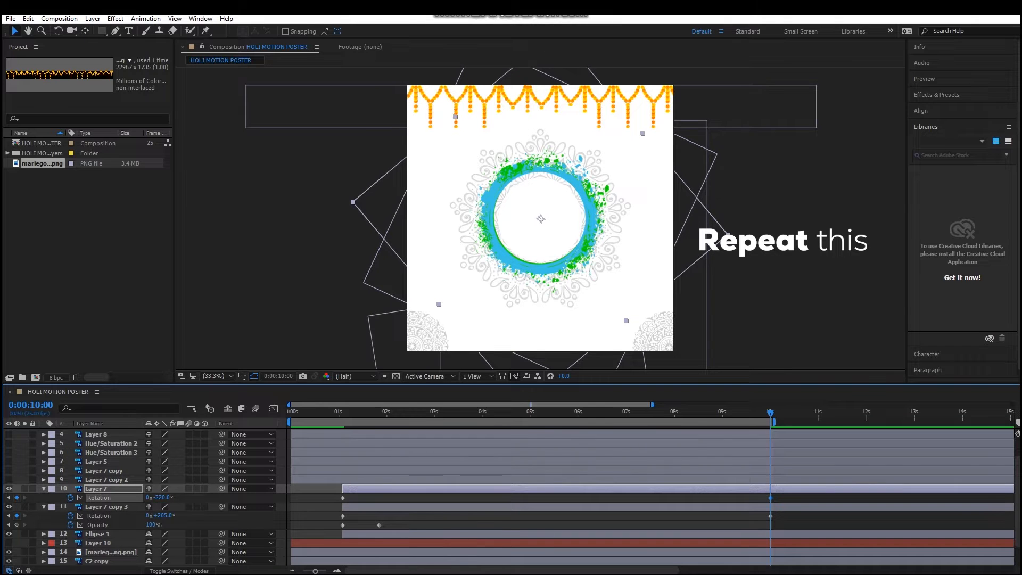
- Fade Layer 7 in by keyframing its opacity from 0% at 0:00:01:02 to 100% at 0:00:01:21, and preview it
key("j")
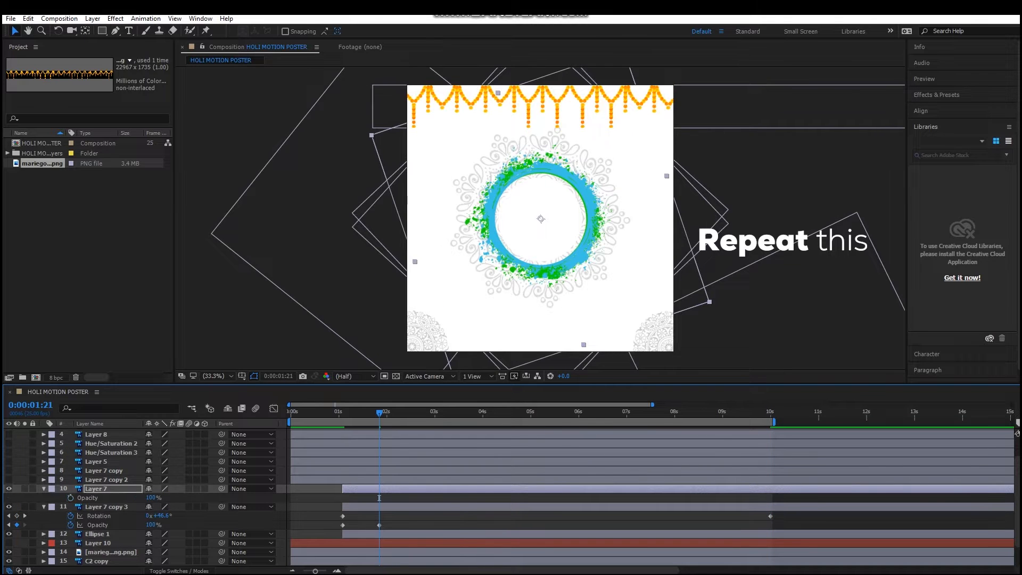
type("j")
type("0")
key("Return")
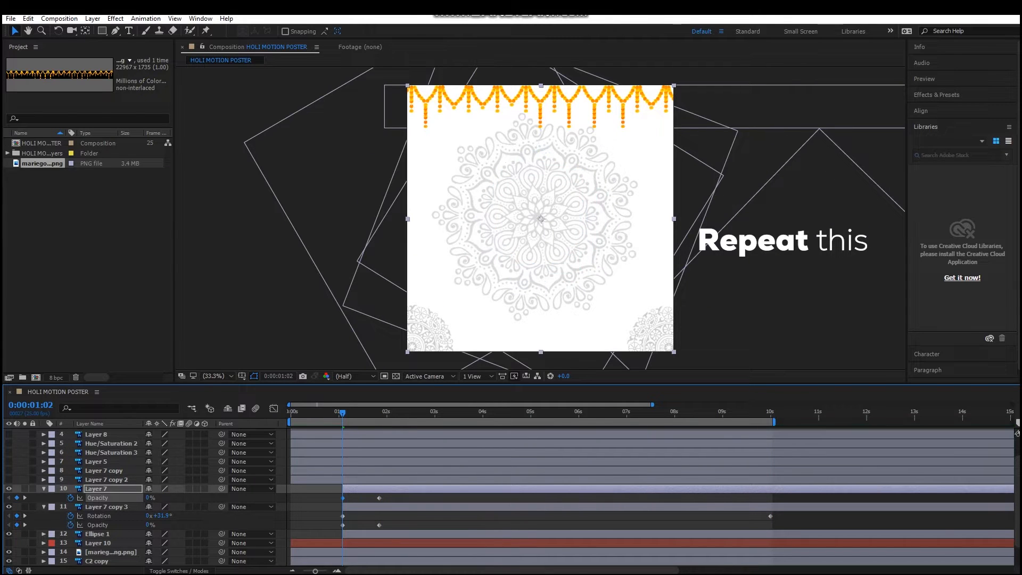
left_click(337, 414)
key("space")
key("space")
- Show Layer 7 copy 2, start it at 0:00:01:02 and fade it in from 0% opacity there to 100% at 0:00:01:21
key("k")
key("k")
left_click(106, 480)
left_click(10, 479)
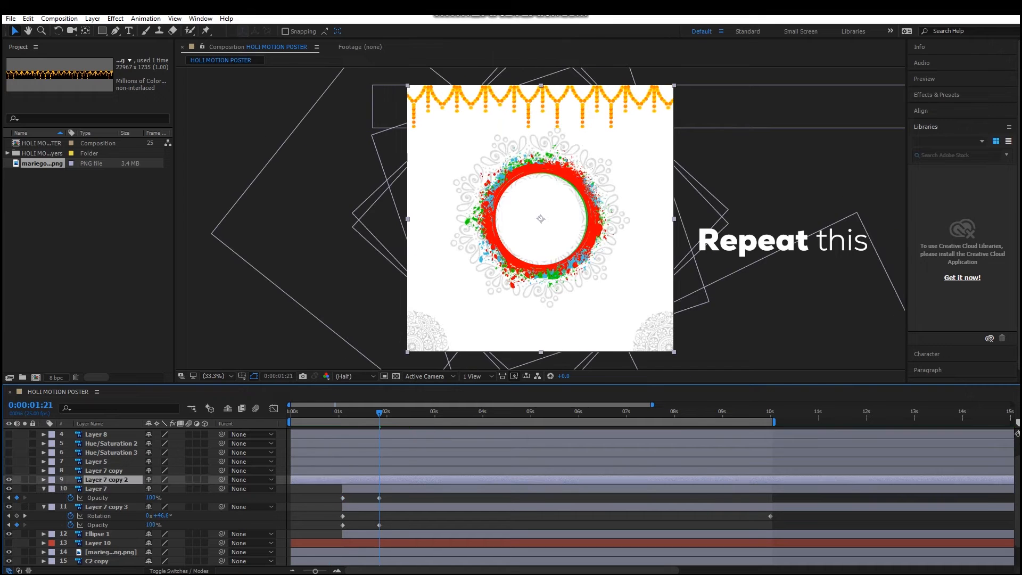
left_click(43, 506)
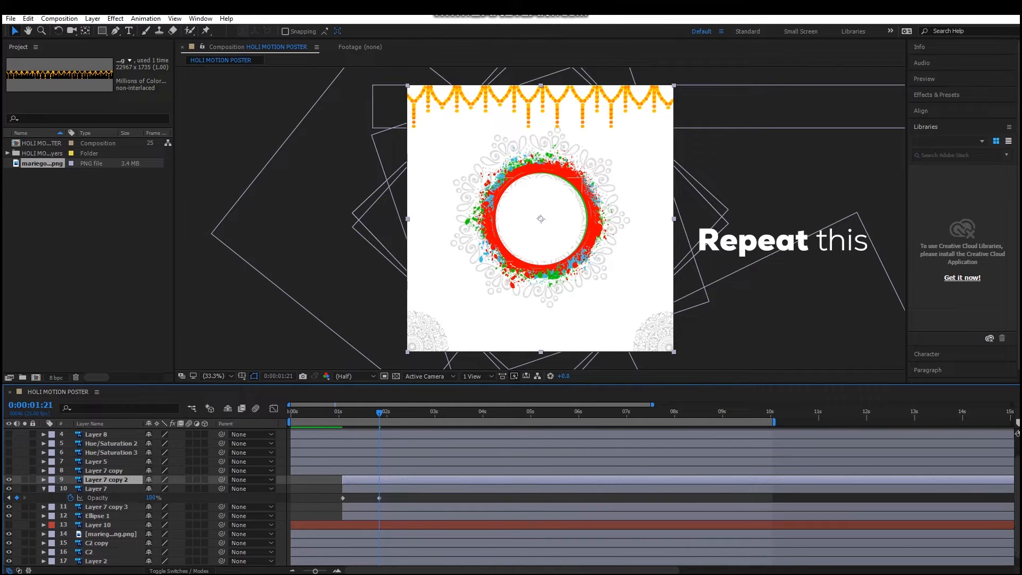
key("t")
key("j")
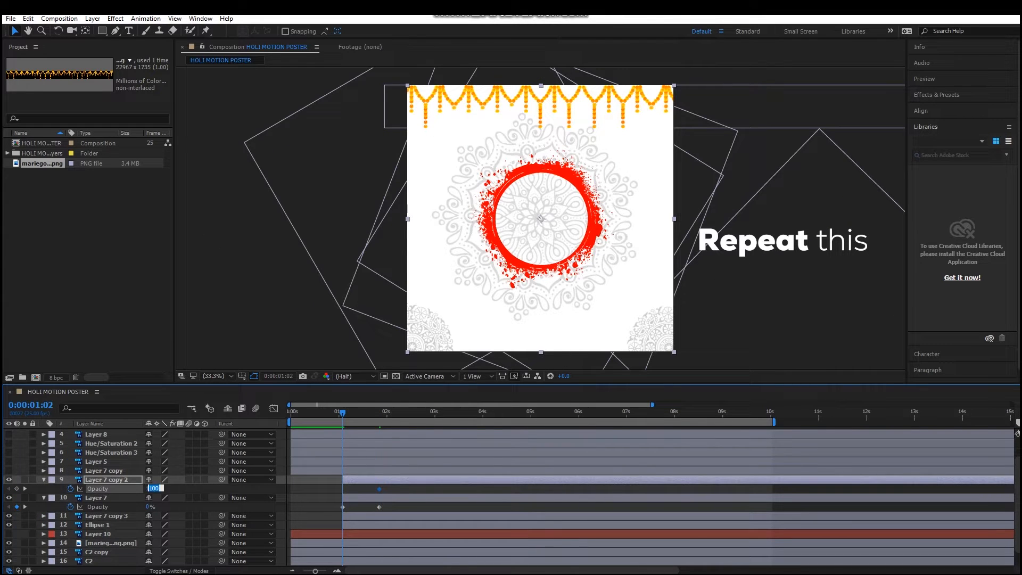
left_click(151, 488)
type("0")
key("Return")
key("space")
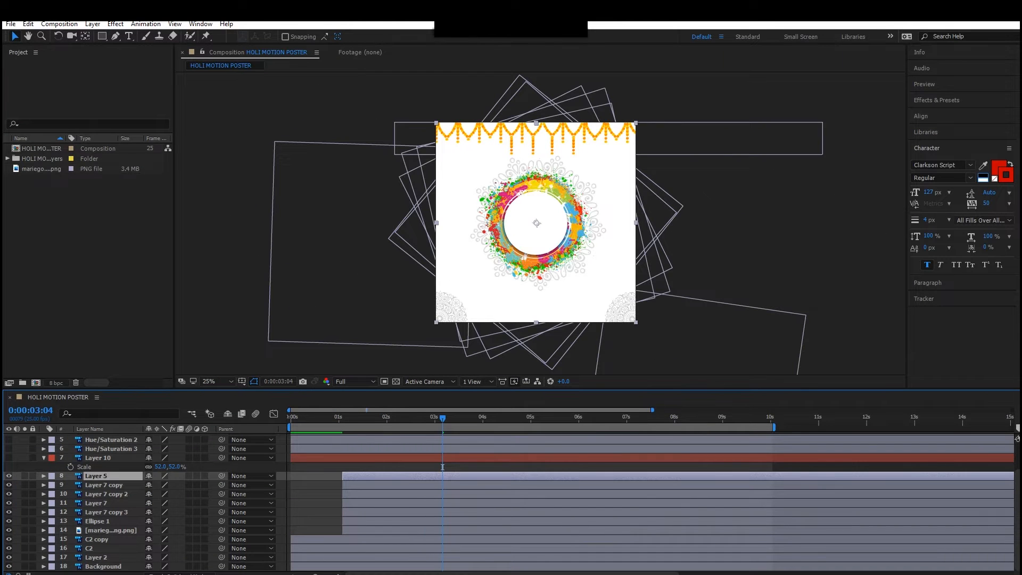
- Keyframe Layer 5's rotation at 0° at 0:00:01:02
key("i")
key("r")
left_click_drag(343, 427, 435, 427)
key("ctrl+z")
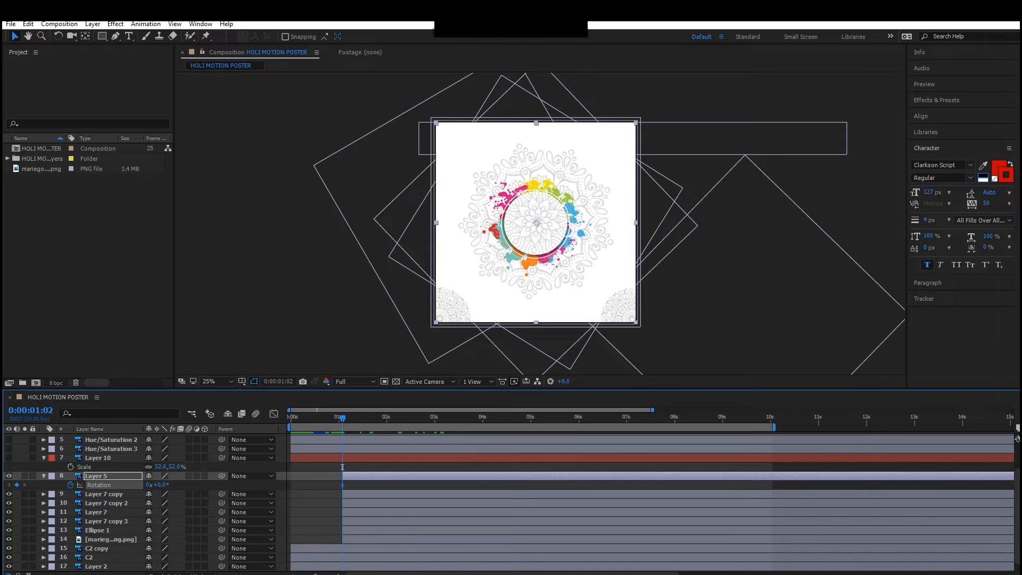
- Rotate Layer 5 clockwise with a second rotation keyframe at 0:00:10:00 and preview the animation from the start
key("space")
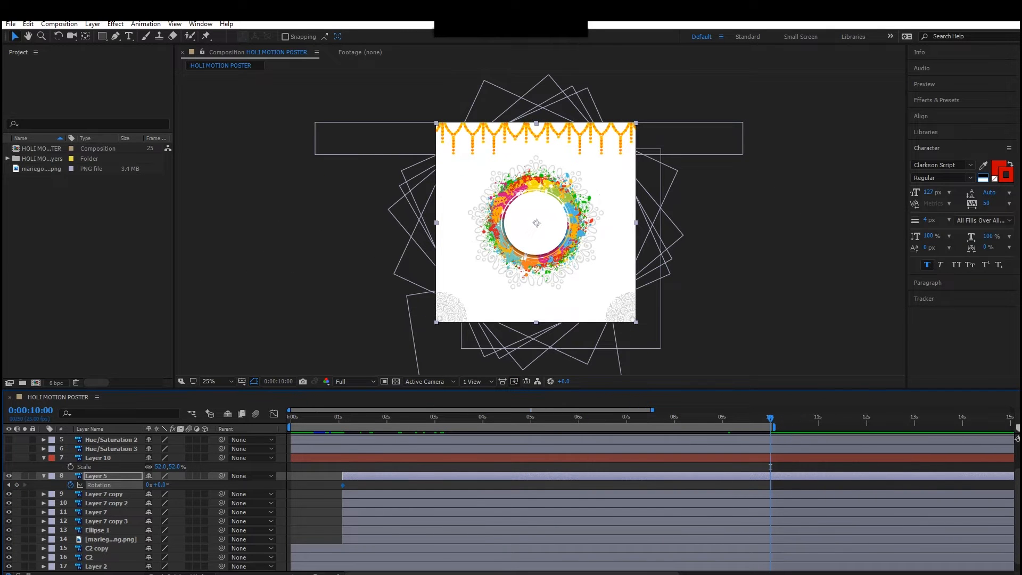
key("period")
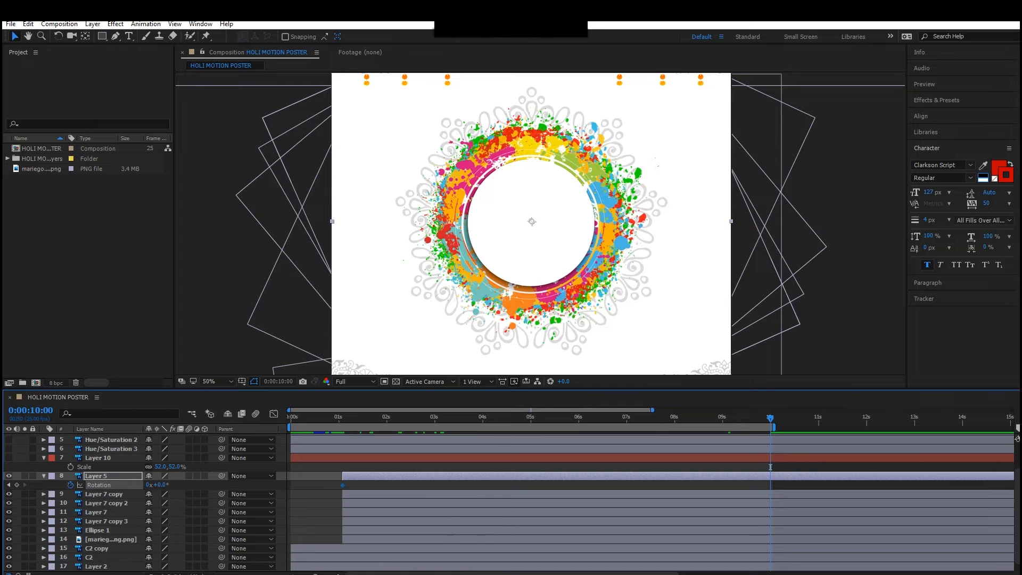
key("shift+KP_Add")
key("shift+KP_Add")
key("shift+KP_Add")
key("shift+KP_Add")
key("shift+KP_Add")
key("shift+KP_Add")
key("shift+KP_Add")
key("shift+KP_Add")
key("shift+KP_Add")
key("shift+KP_Add")
key("j")
key("j")
key("Home")
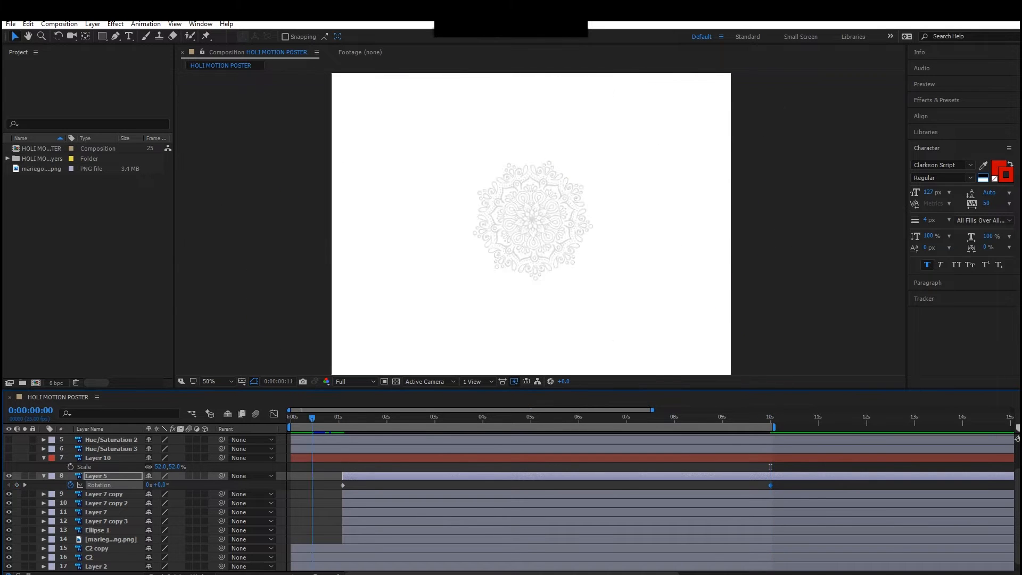
key("space")
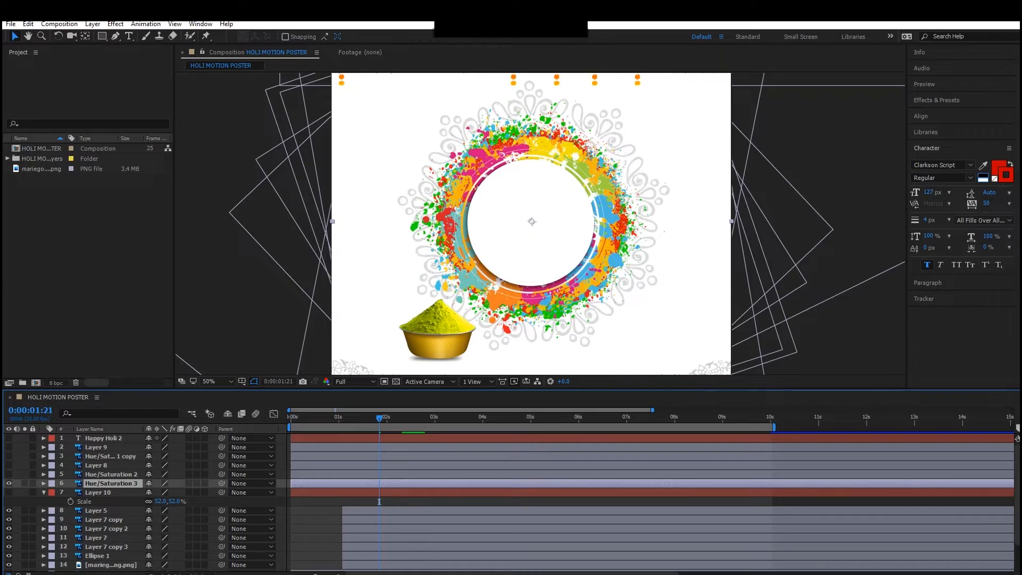
- Show Hue/Saturation 2 and keyframe the positions of Hue/Saturation 2 and Hue/Saturation 3 at 0:00:02:14
key("comma")
left_click_drag(536, 223, 522, 207)
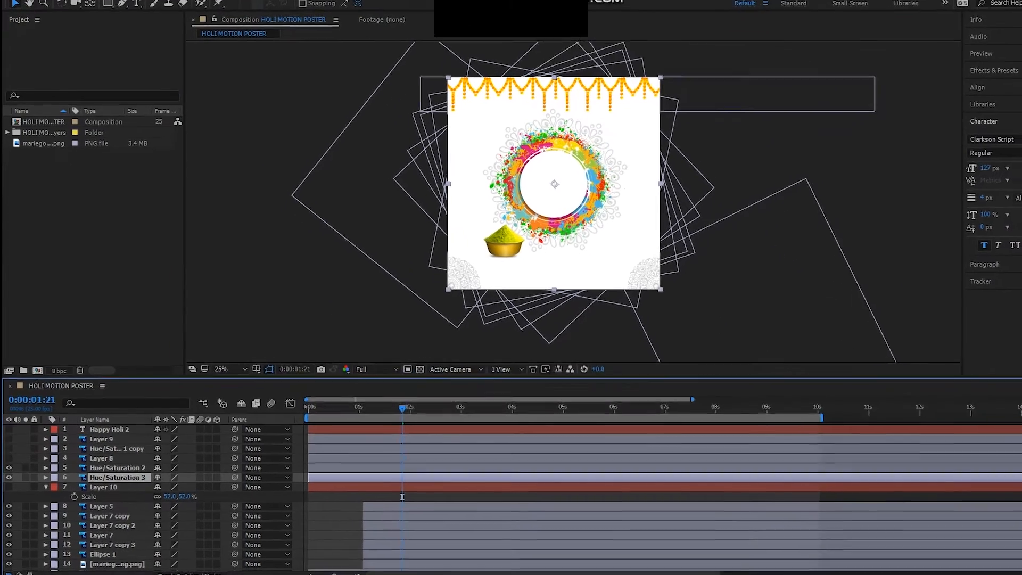
left_click(9, 474)
key("Page_Down")
key("Page_Down")
key("Page_Down")
key("Page_Down")
key("Page_Down")
key("Page_Down")
key("Page_Down")
key("Page_Down")
key("Page_Down")
key("Page_Down")
key("Page_Down")
key("Page_Down")
key("Page_Down")
key("Page_Down")
key("Page_Down")
key("Page_Down")
key("Page_Down")
key("Page_Down")
key("Page_Down")
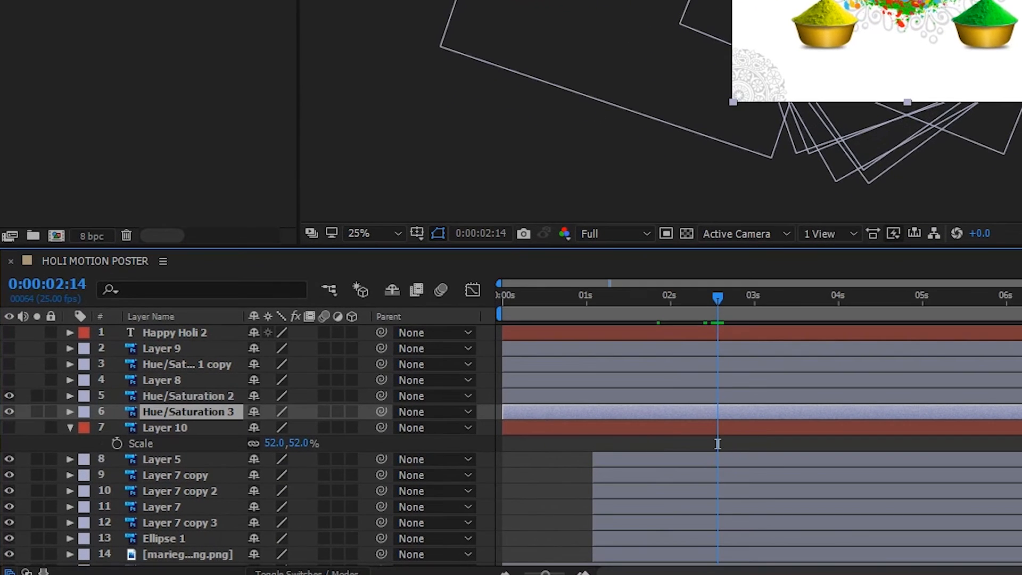
key("ctrl+shift+Up")
key("p")
key("alt+shift+p")
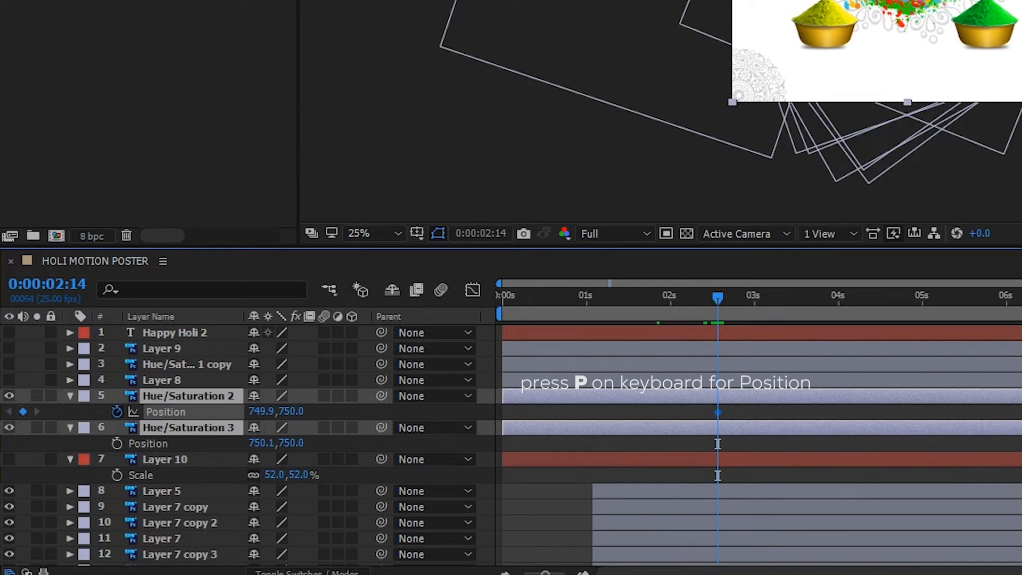
- At 0:00:01:02, move Hue/Saturation 3 off the right side of the poster by setting its position to 2050.1, 750.0
key("j")
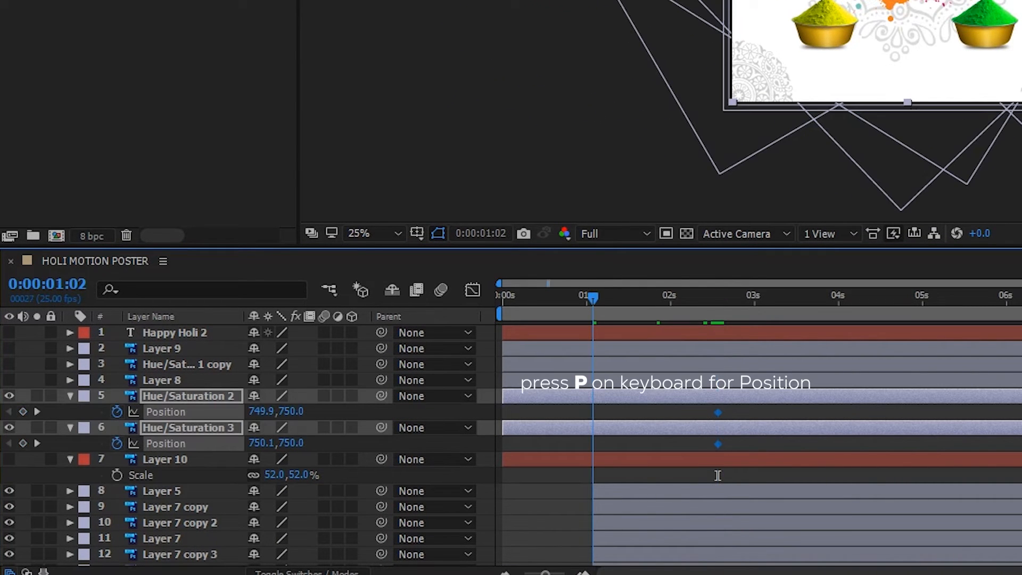
left_click(593, 475)
left_click(188, 427)
left_click_drag(261, 443, 112, 443)
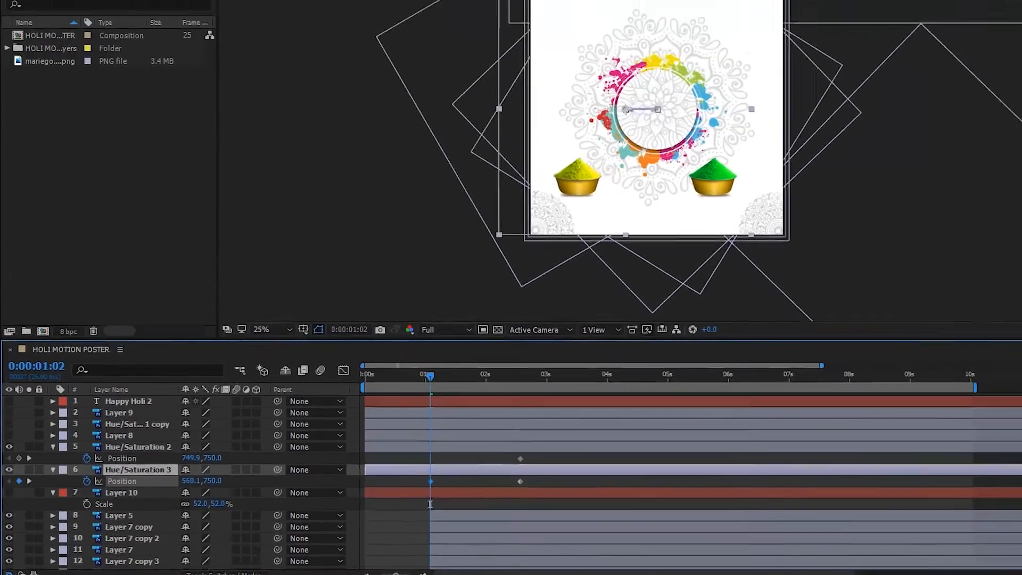
left_click_drag(183, 480, 289, 480)
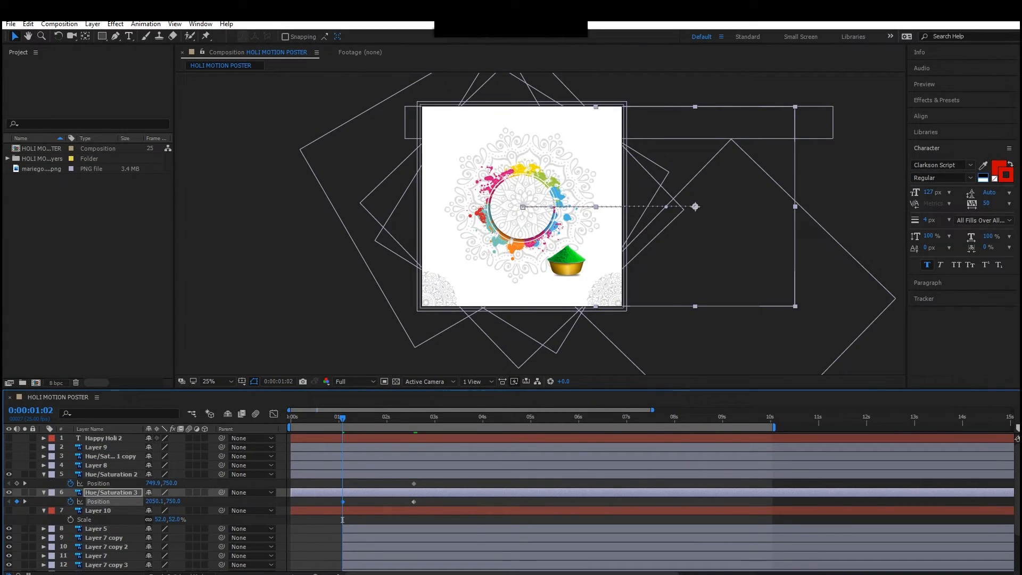
- At 0:00:01:02, move Hue/Saturation 2 off the opposite side with position -580.1, 750.0, and preview the motion
key("ctrl+Up")
left_click_drag(151, 484, 83, 483)
key("space")
key("space")
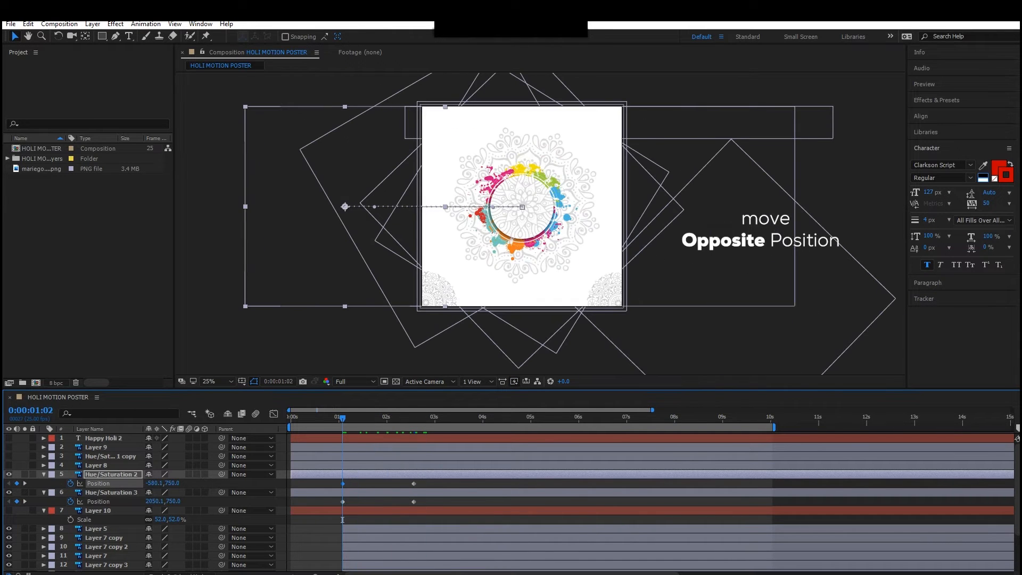
- Start Hue/Saturation 2 and Hue/Saturation 3 at 0:00:01:02 and preview the two bowls sliding in
key("ctrl+shift+Down")
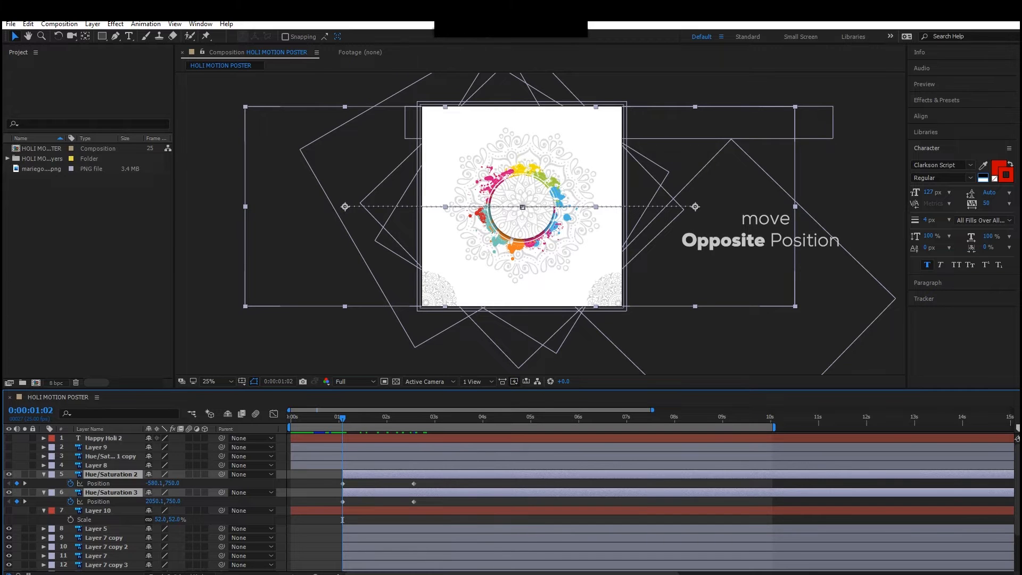
key("space")
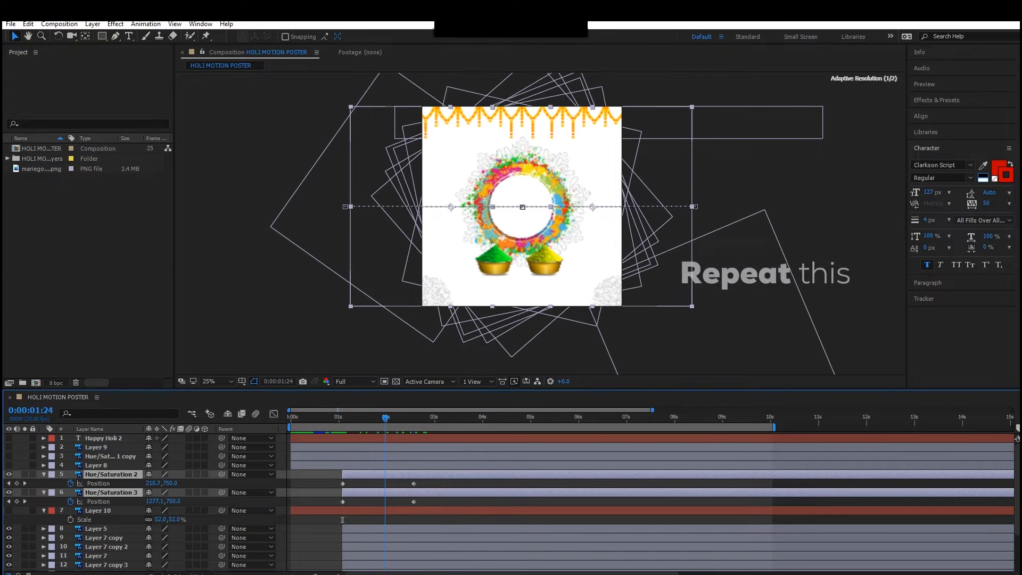
key("u")
key("ctrl+Down")
key("ctrl+Up")
key("ctrl+Up")
key("u")
- Show Layer 8 and Hue/Sat... 1 copy from 0:00:01:24 and keyframe both positions at 750.0, 750.0 just past three seconds
key("ctrl+Up")
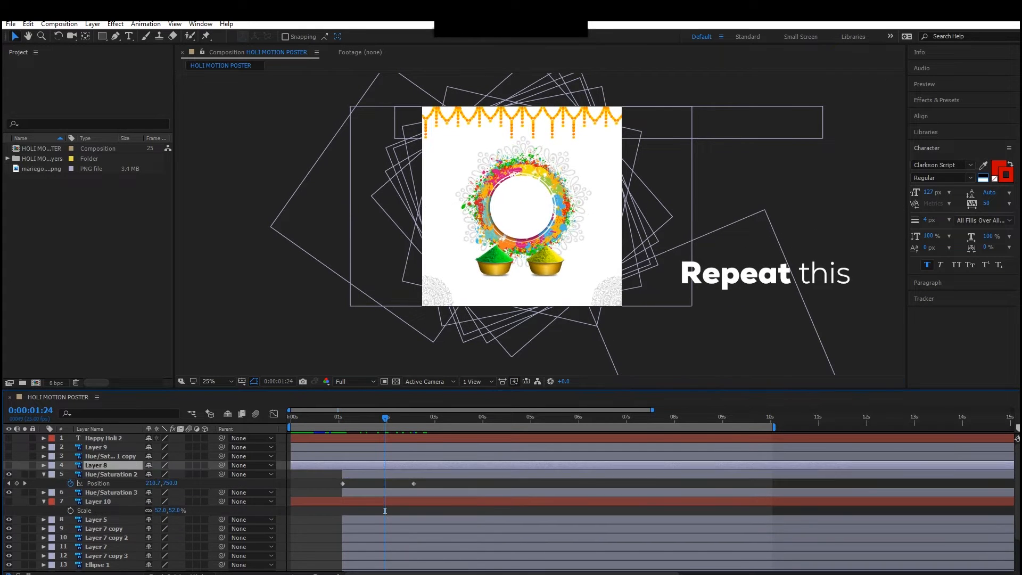
key("ctrl+shift+Up")
key("ctrl+alt+shift+v")
key("alt+[")
key("p")
key("F2")
left_click_drag(384, 418, 449, 418)
left_click(70, 465)
left_click(70, 483)
- At 0:00:01:24, set Layer 8's position to 1913.0, 750.0 and Hue/Sat... 1 copy's position to -618.0, 750.0
key("i")
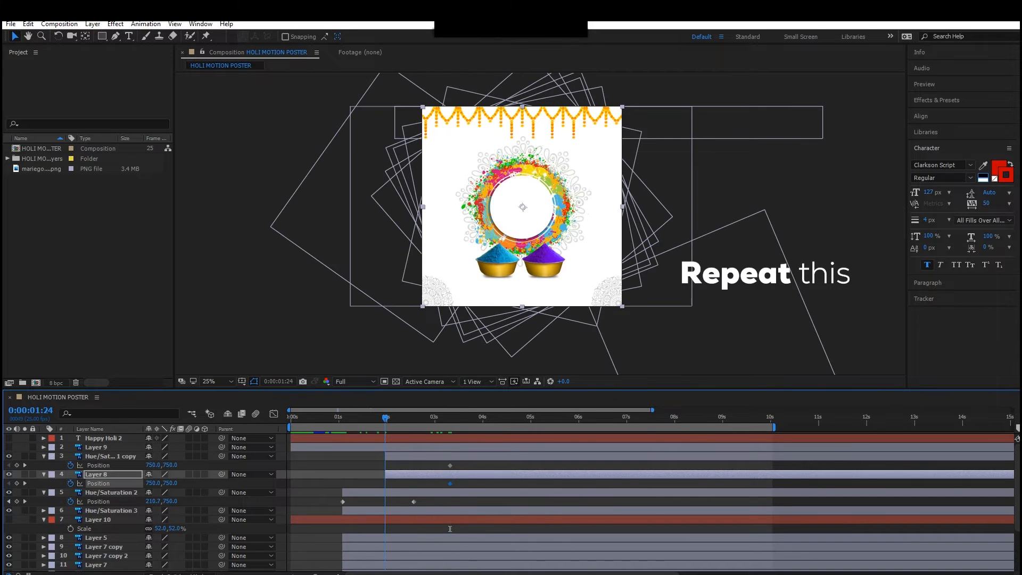
left_click_drag(153, 483, 772, 484)
left_click_drag(153, 465, 81, 466)
- Start Layer 9 at about 2.5 seconds and keyframe its position so the orange bowl slides in from the right
left_click(96, 447)
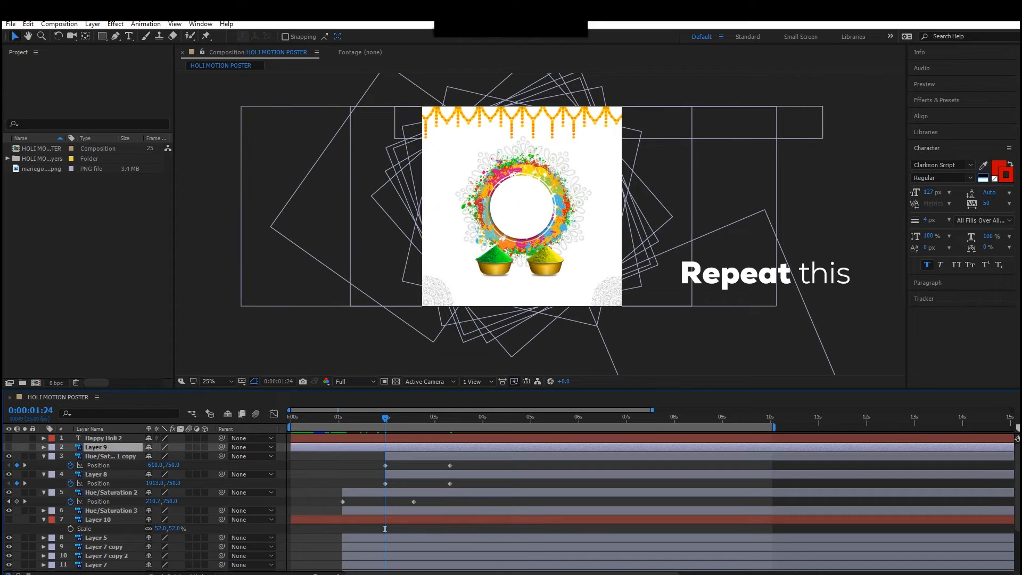
left_click_drag(471, 419, 413, 419)
key("p")
left_click_drag(153, 456, 660, 456)
left_click_drag(413, 419, 477, 538)
key("space")
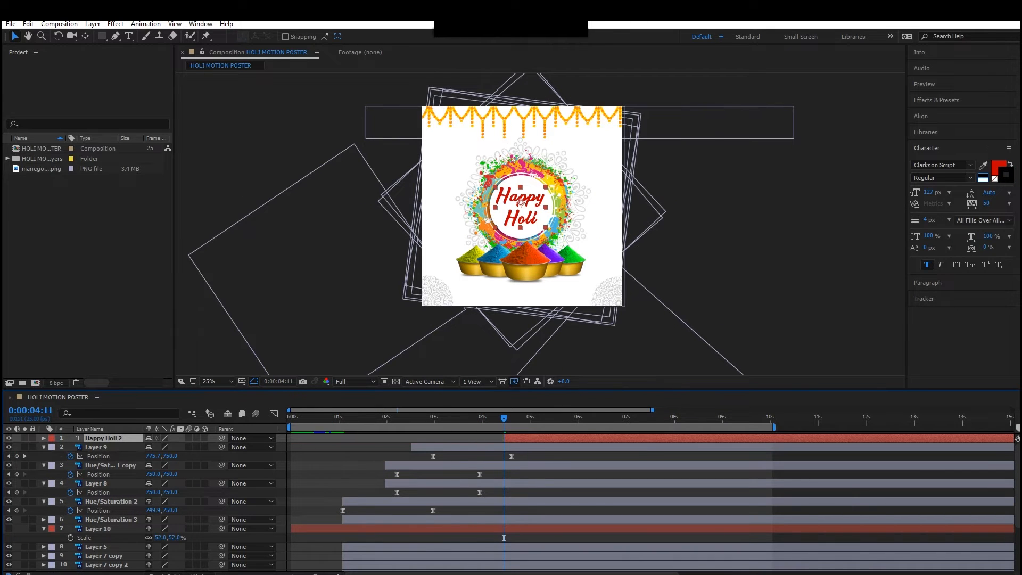
- Move Layer 10 above Layer 9 in the layer stack and collapse the keyframed properties of all layers
left_click_drag(98, 529, 101, 444)
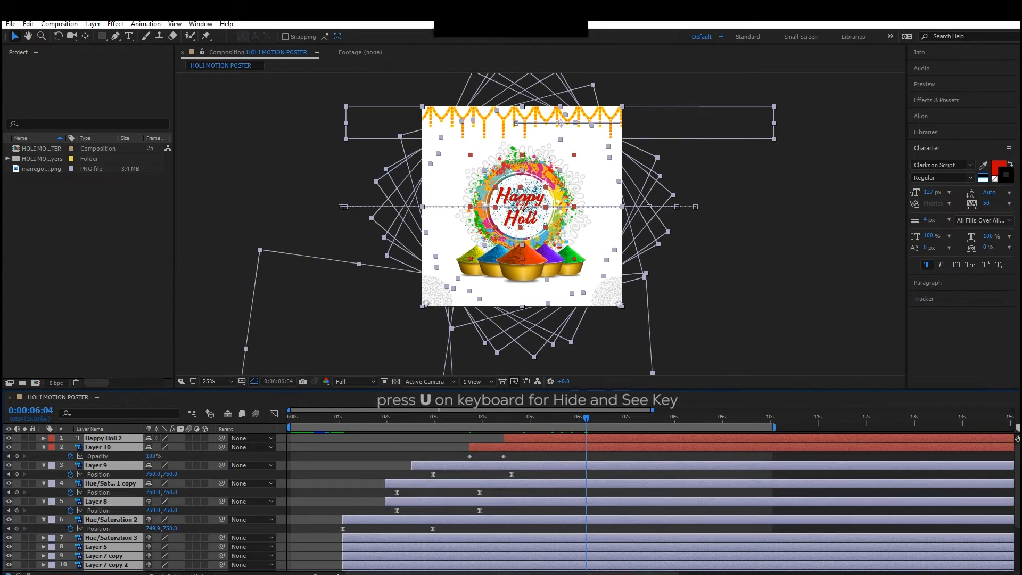
key("u")
key("ctrl+shift+a")
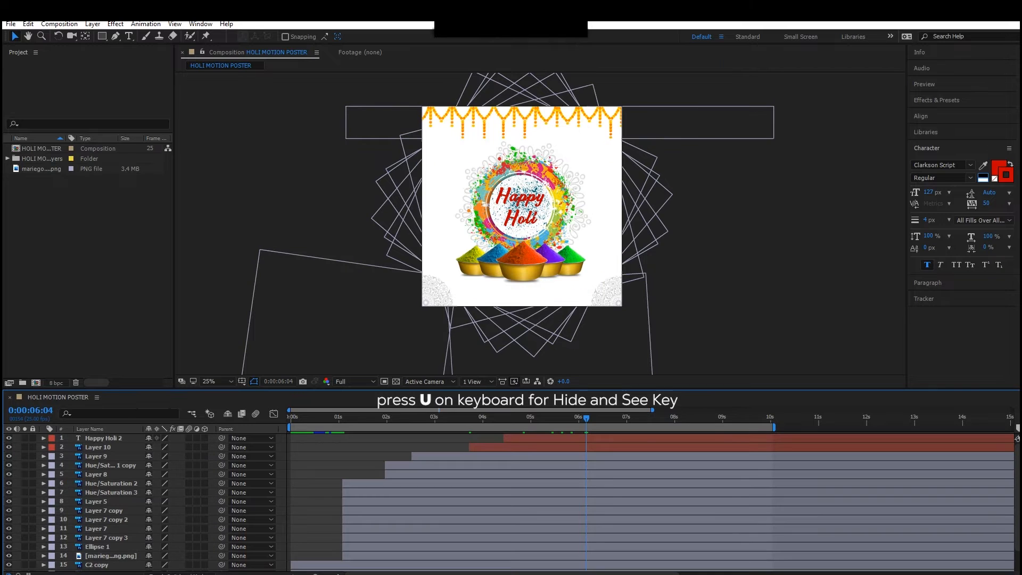
- Add a text animator with scale and position properties to the Happy Holi 2 layer
left_click(104, 438)
left_click(44, 438)
left_click(210, 447)
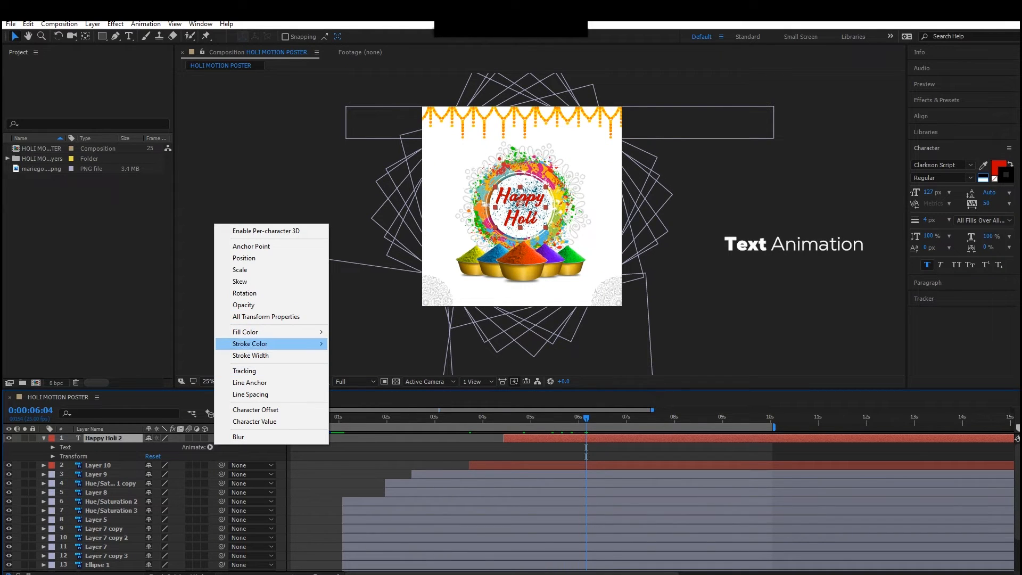
left_click(240, 269)
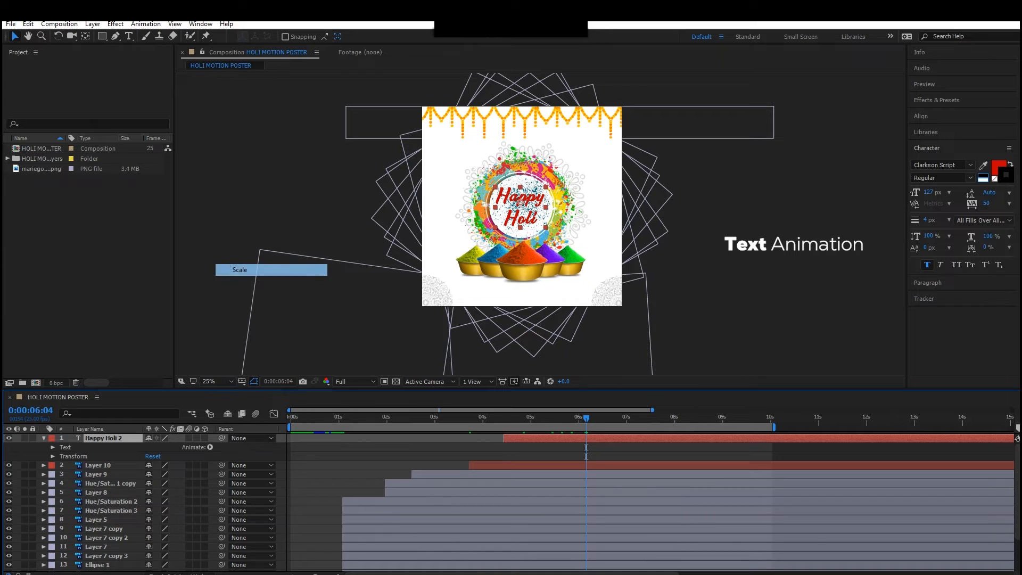
left_click(210, 447)
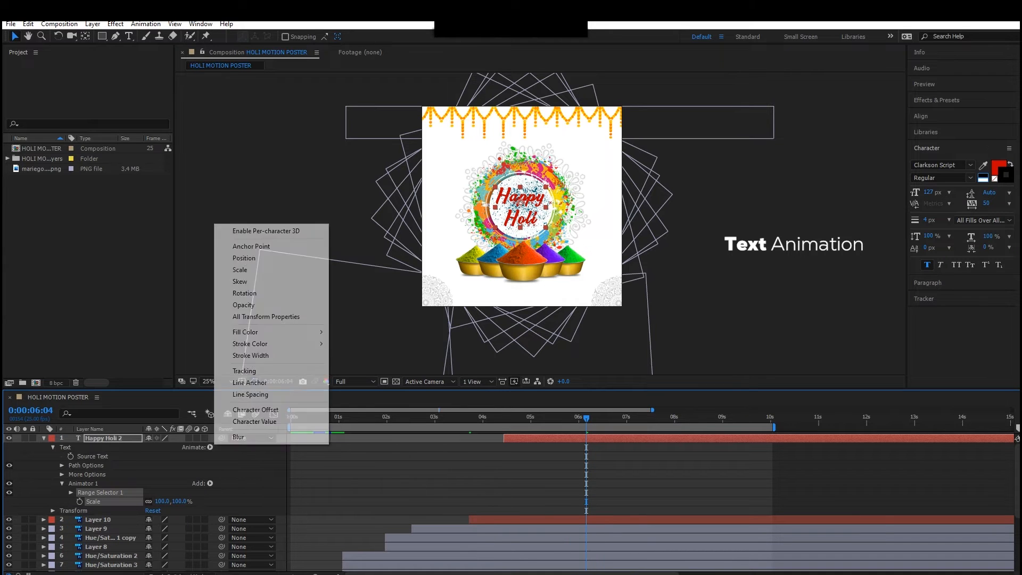
left_click(244, 258)
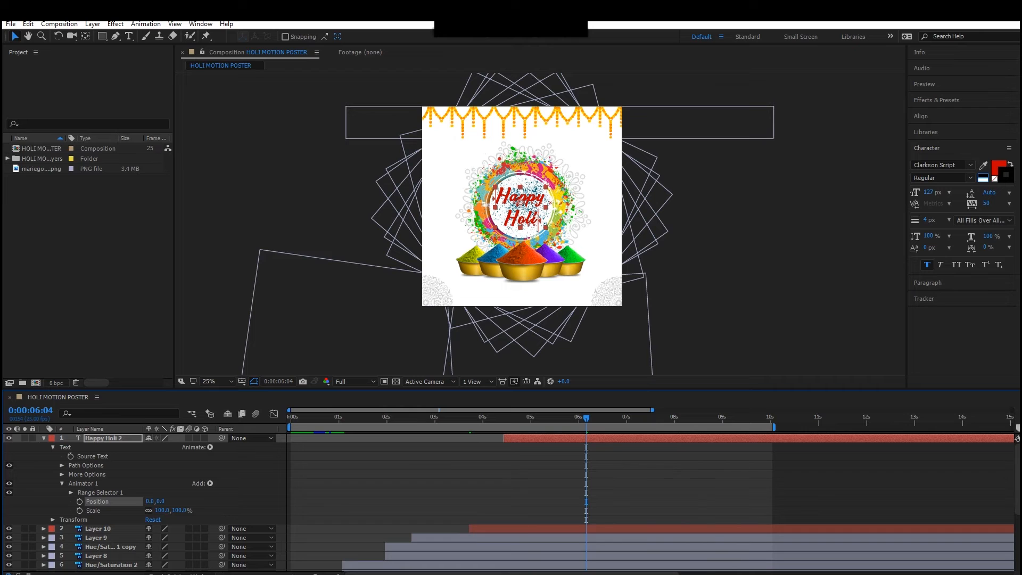
- Add an opacity property to the Happy Holi 2 text's Animator 1 and set it to 0%
left_click(210, 483)
mouse_move(237, 488)
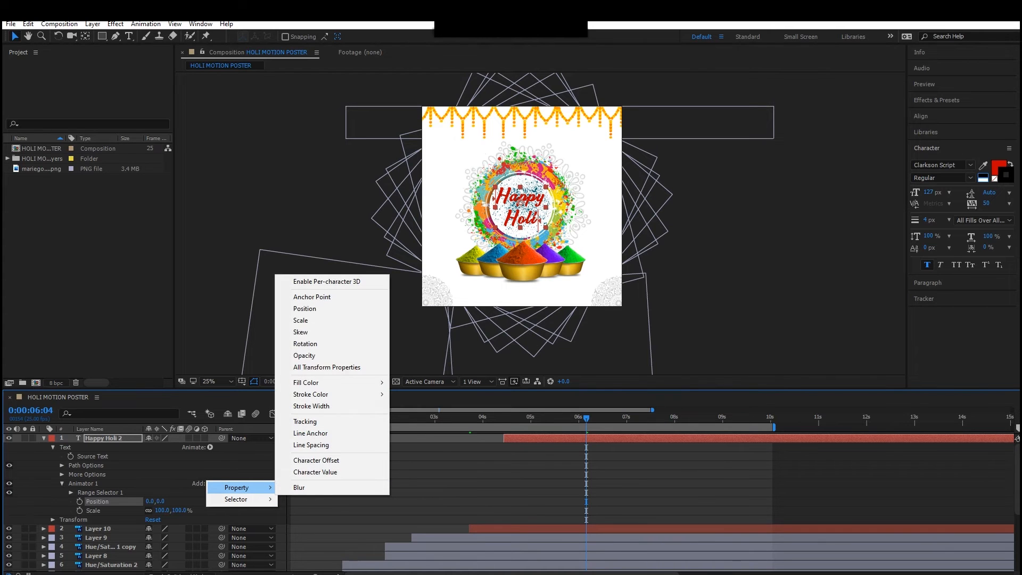
left_click(304, 356)
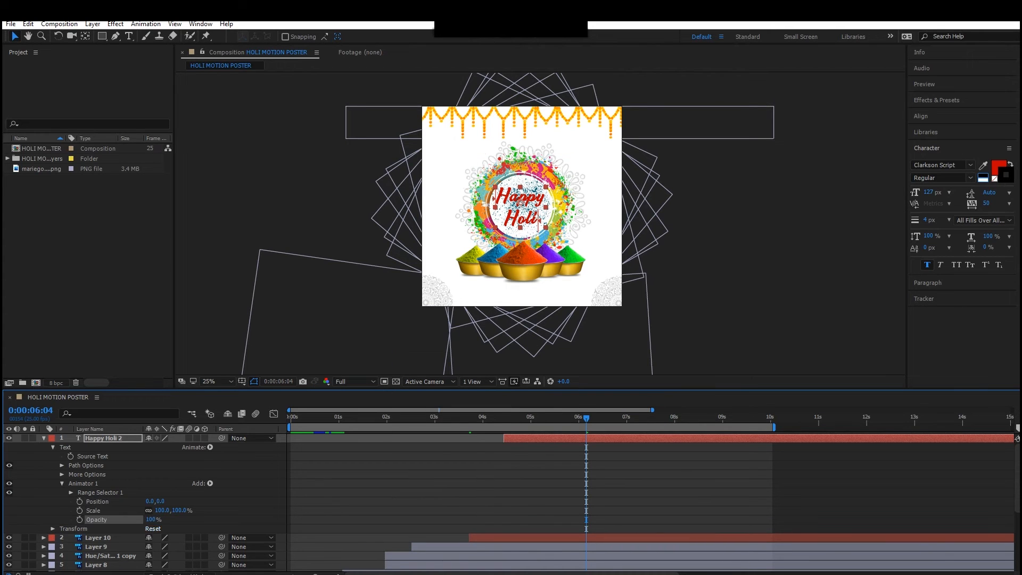
left_click_drag(152, 520, 137, 520)
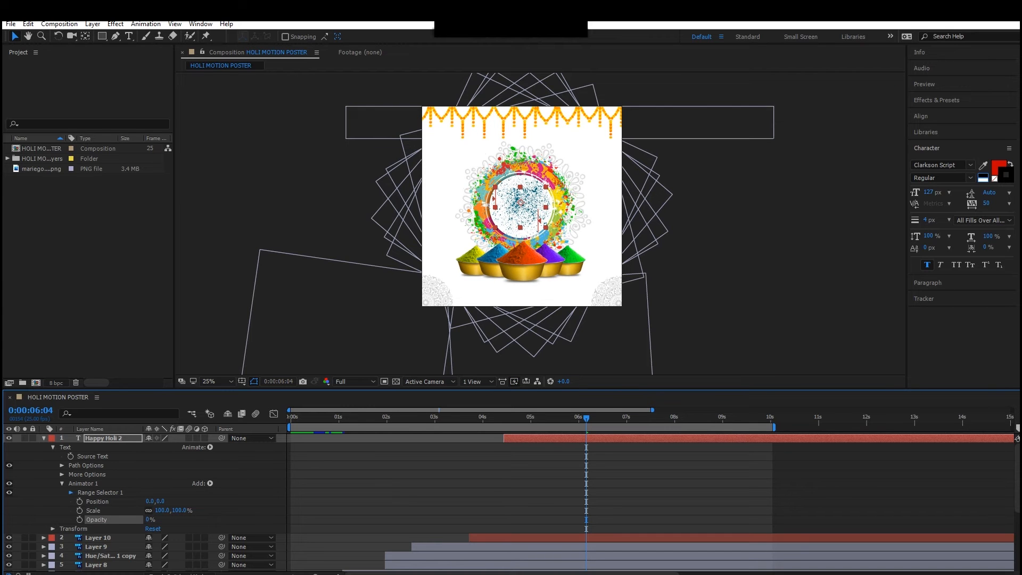
- Expand Range Selector 1 and preview the Happy Holi 2 text animation from 0:00:04:10
left_click(71, 492)
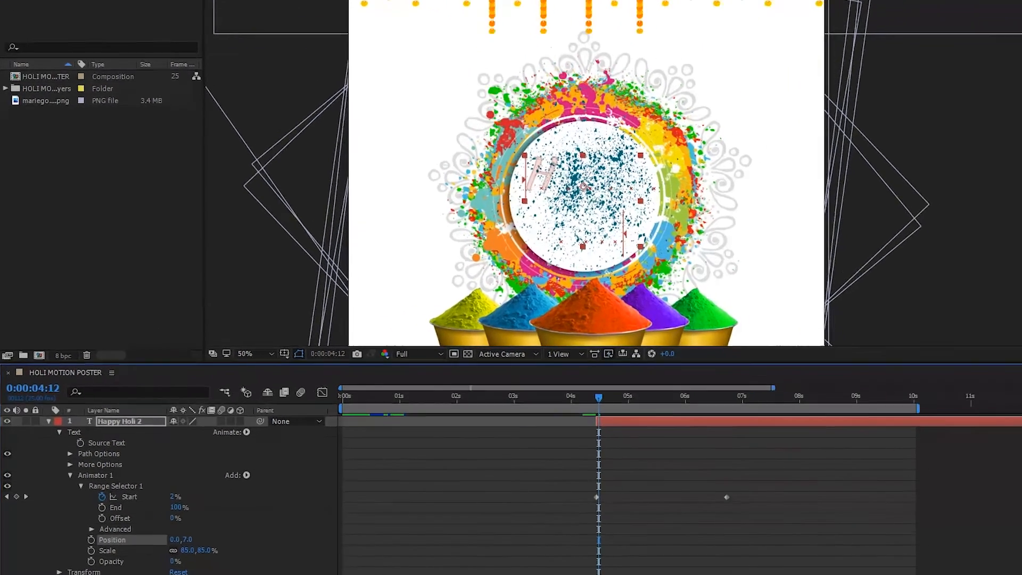
key("Page_Up")
key("Page_Up")
key("F2")
key("space")
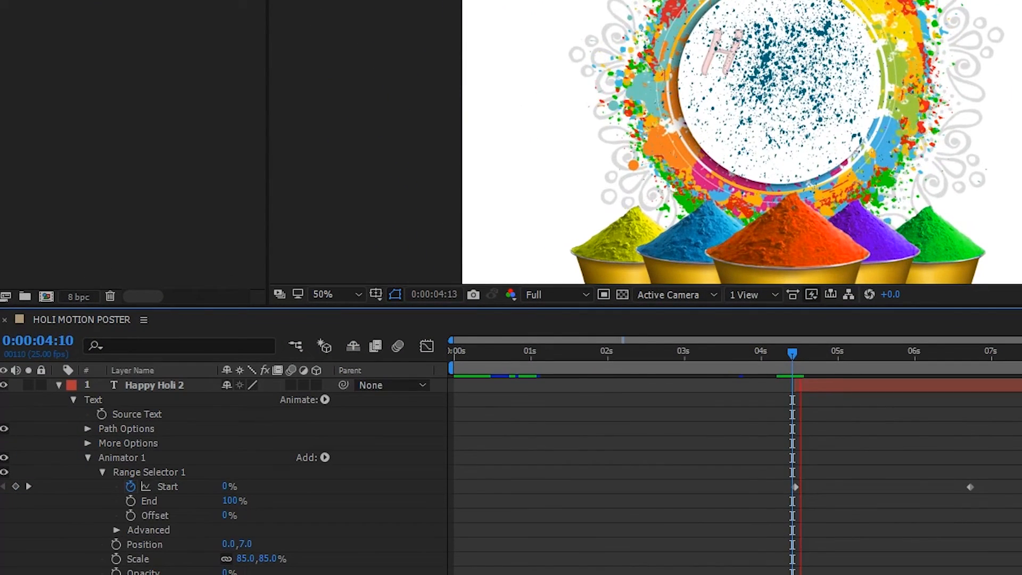
- At 0:00:04:13, set the scale of the Happy Holi 2 text's Animator 1 to 154%
key("space")
key("Page_Up")
key("Page_Up")
key("Page_Up")
key("Page_Up")
key("Page_Up")
key("Page_Up")
key("Page_Up")
key("Page_Up")
key("Page_Up")
key("Page_Up")
key("Page_Up")
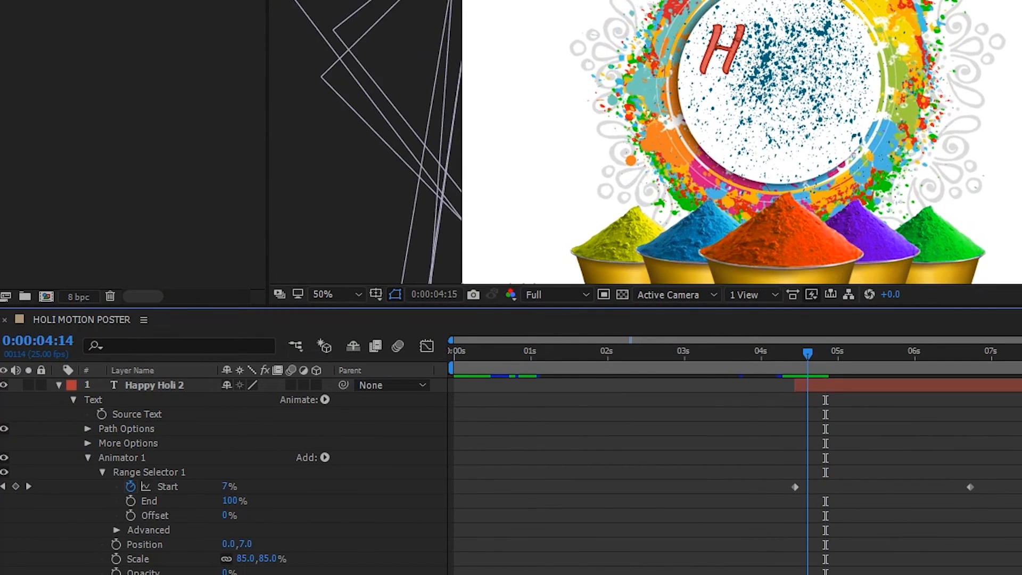
key("Page_Down")
key("Page_Down")
key("Page_Down")
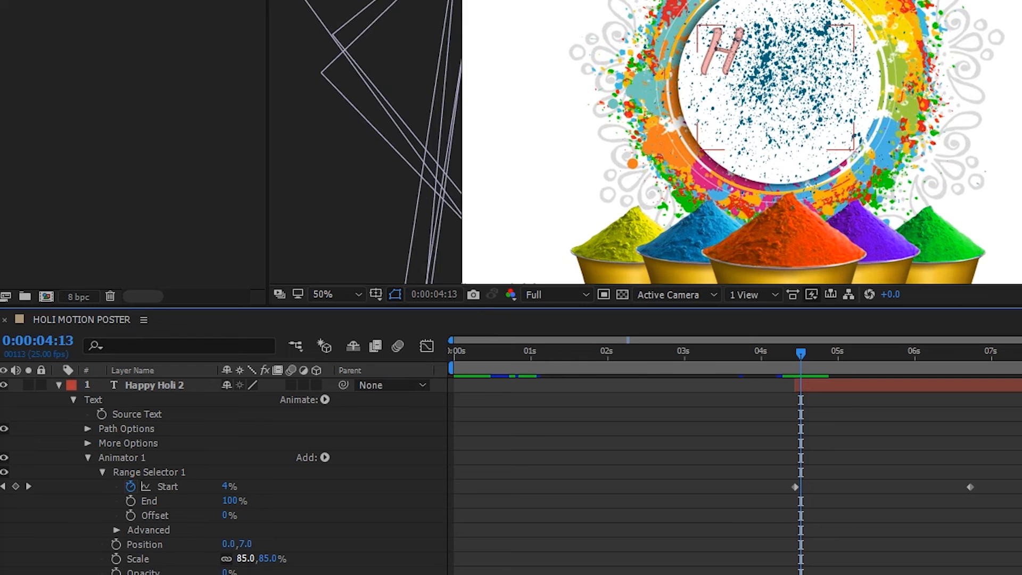
left_click_drag(246, 558, 286, 558)
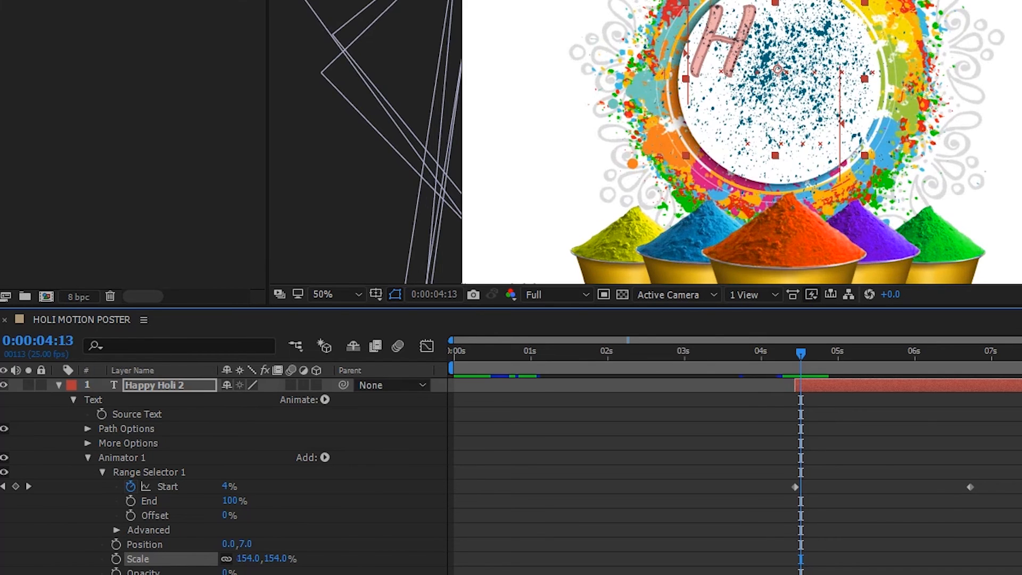
- Deselect the layer and preview the Happy Holi 2 text reveal from its first Start keyframe at 0:00:04:11
key("Page_Up")
key("Page_Up")
key("ctrl+shift+a")
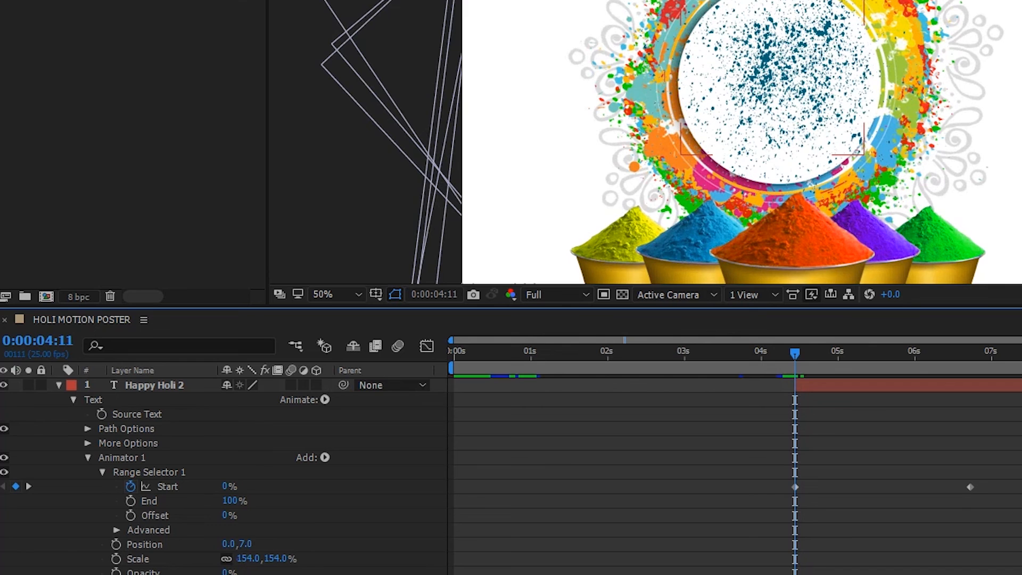
key("space")
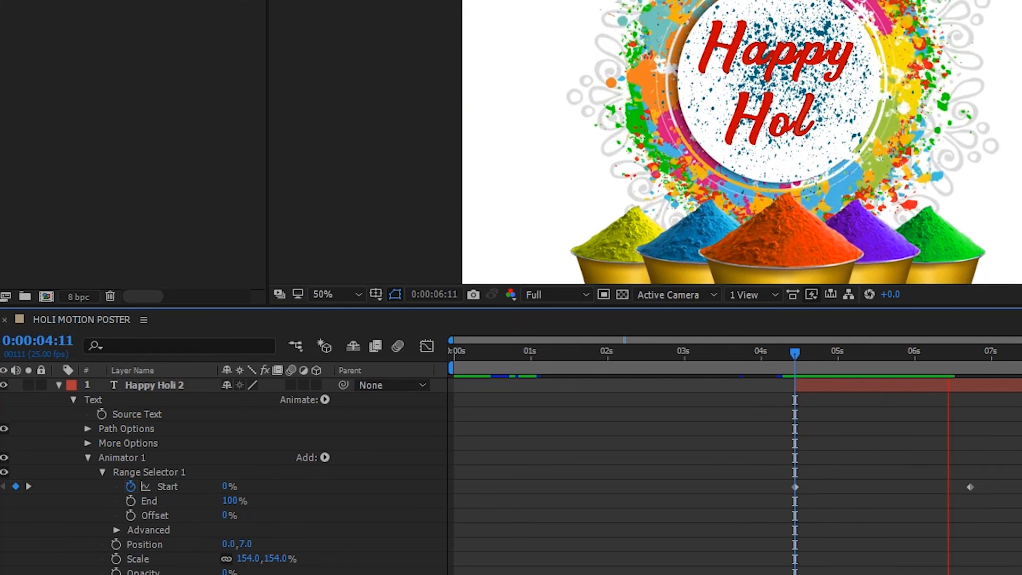
key("space")
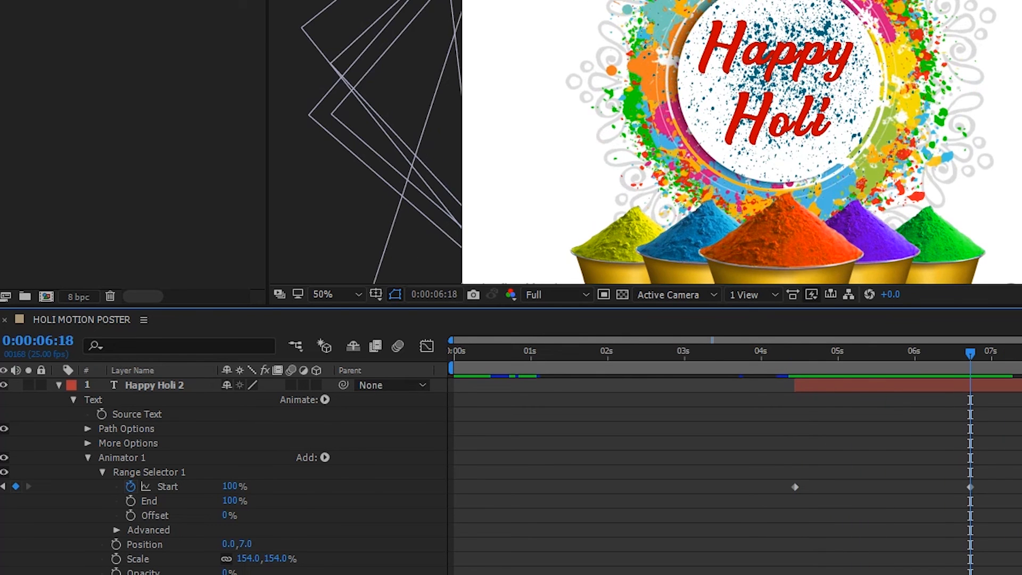
- End the composition's work area at 0:00:07:00 and preview the text animation from 0:00:04:06
key("Page_Down")
key("Page_Down")
key("Page_Down")
key("Page_Down")
key("Page_Down")
key("Page_Down")
key("Page_Down")
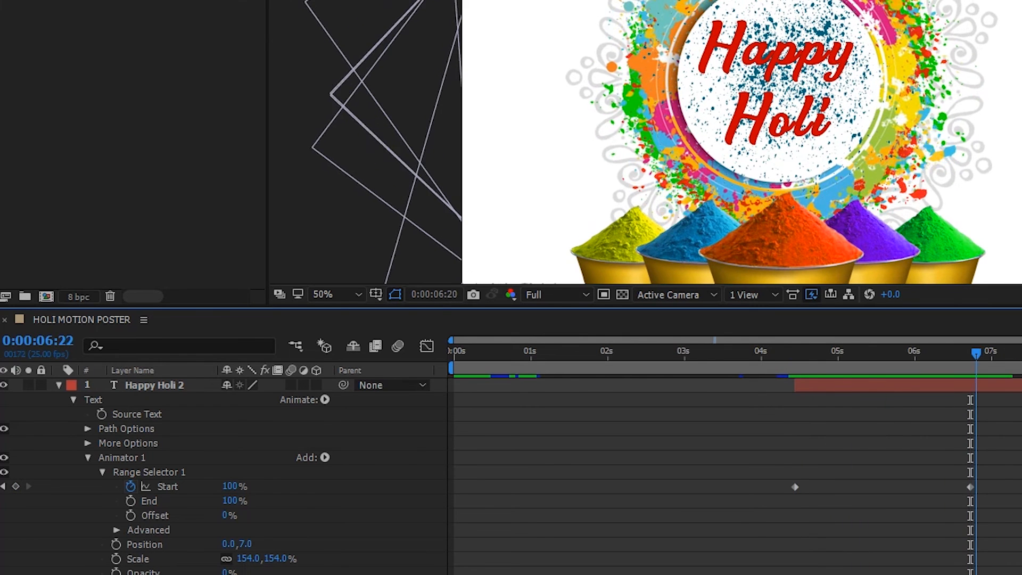
key("n")
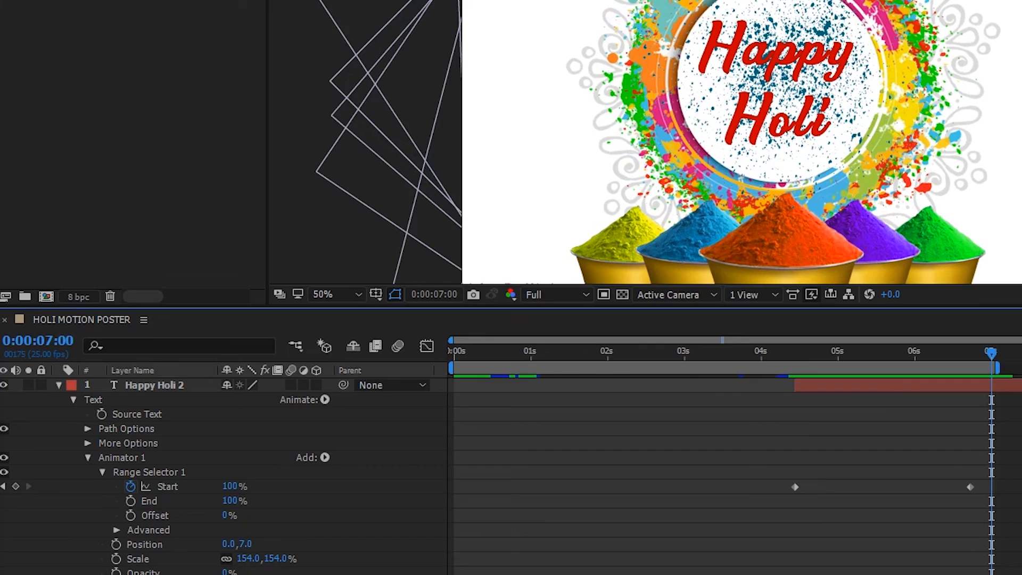
left_click(780, 353)
key("space")
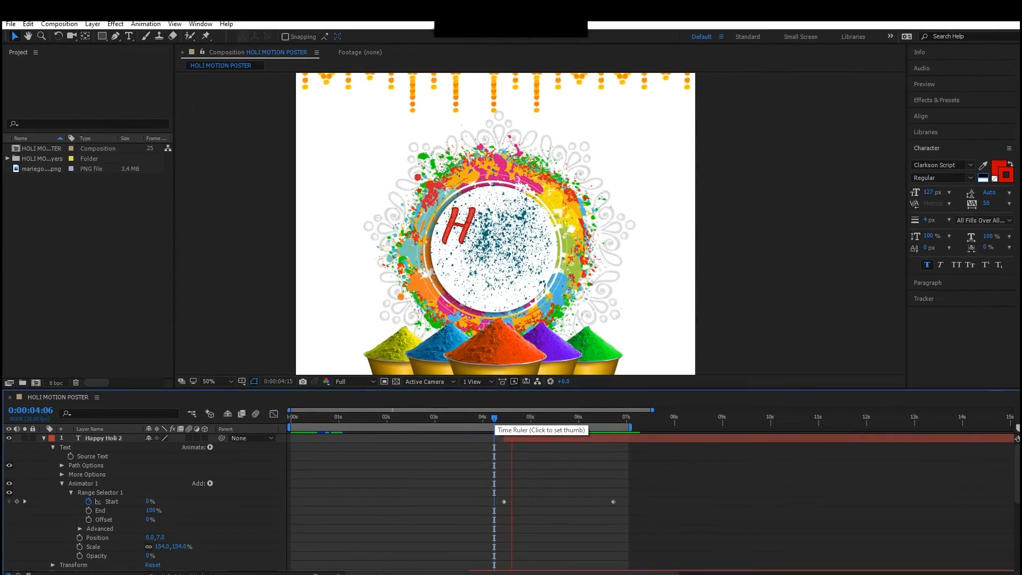